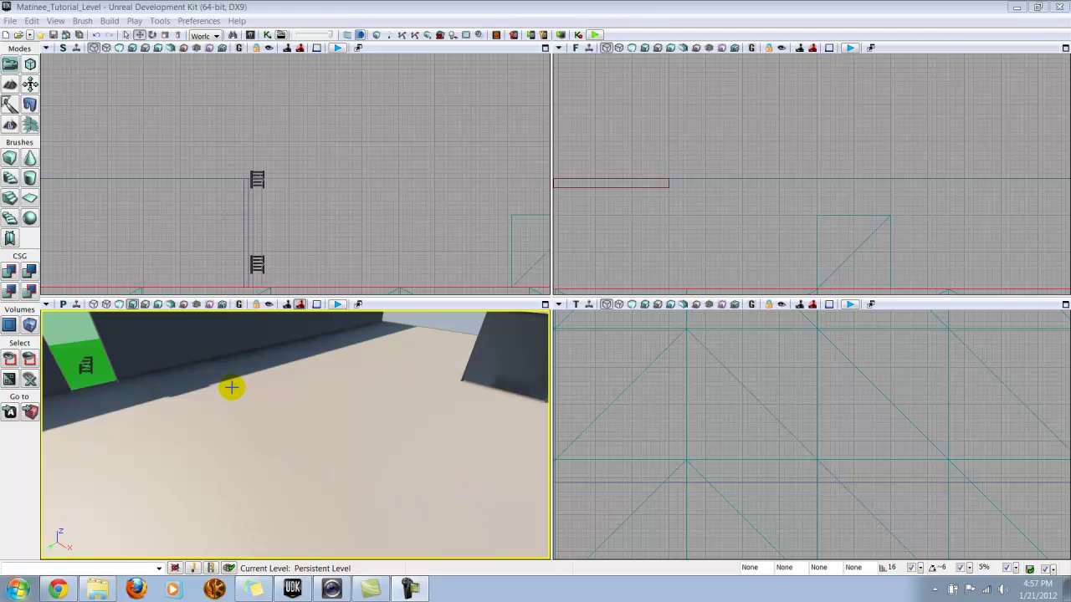
mouse_move(228, 389)
left_mouse_down()
mouse_move(276, 390)
mouse_move(229, 389)
left_mouse_up()
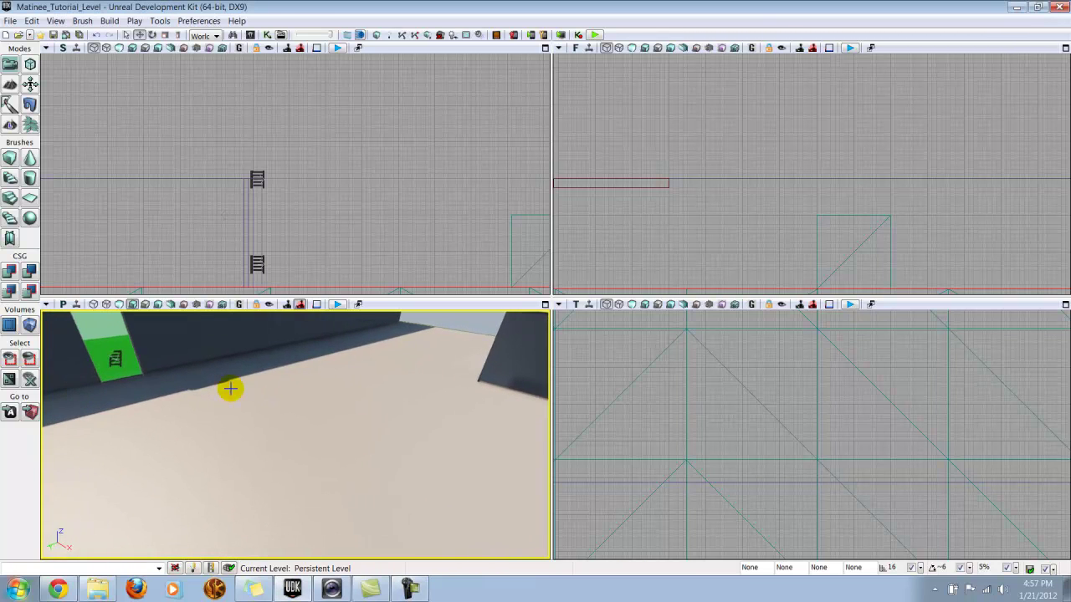
left_click(236, 387)
right_click(235, 386)
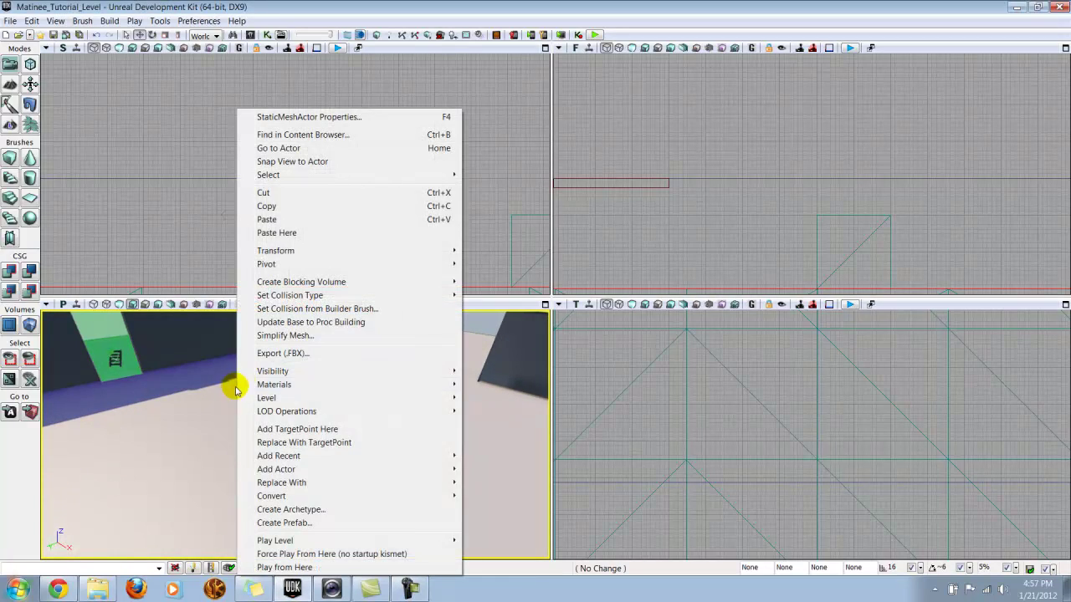
left_click(192, 466)
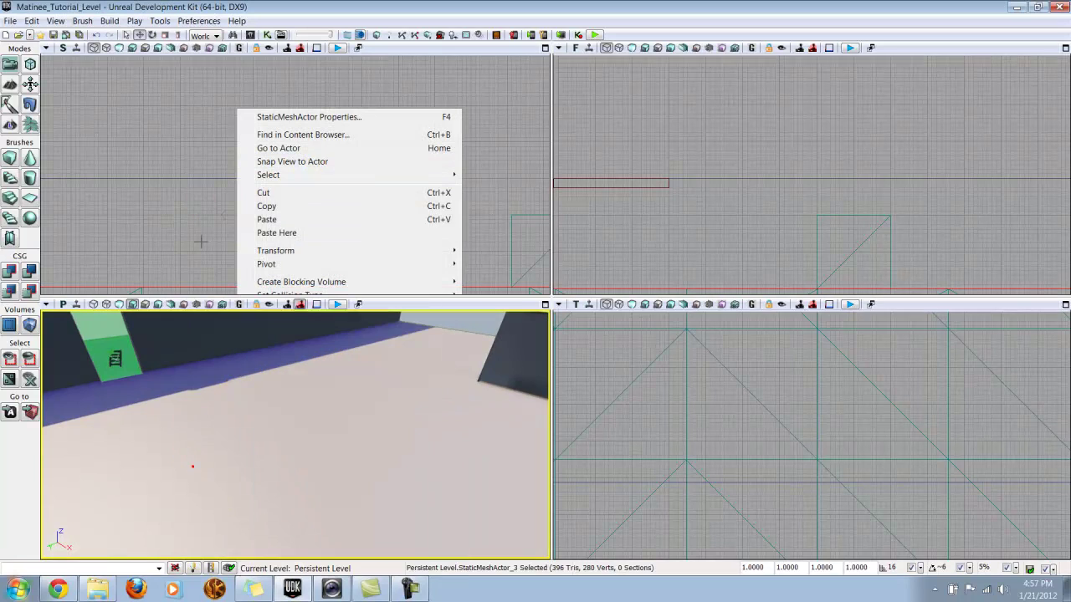
Open the Actor Classes browser and collapse the Uncategorized category to reach the vehicle classes
left_click(107, 21)
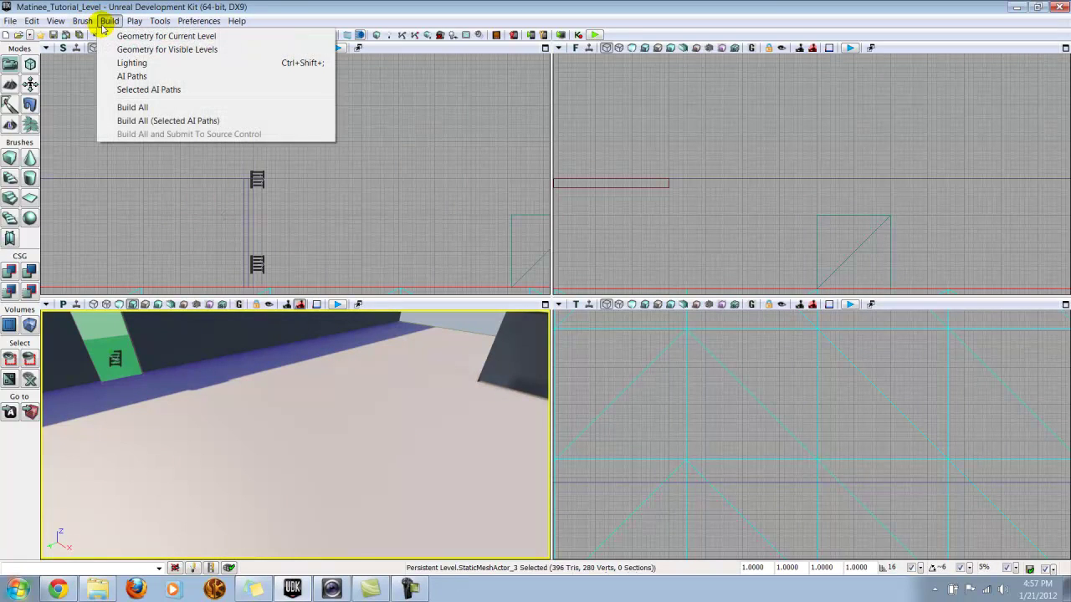
mouse_move(81, 35)
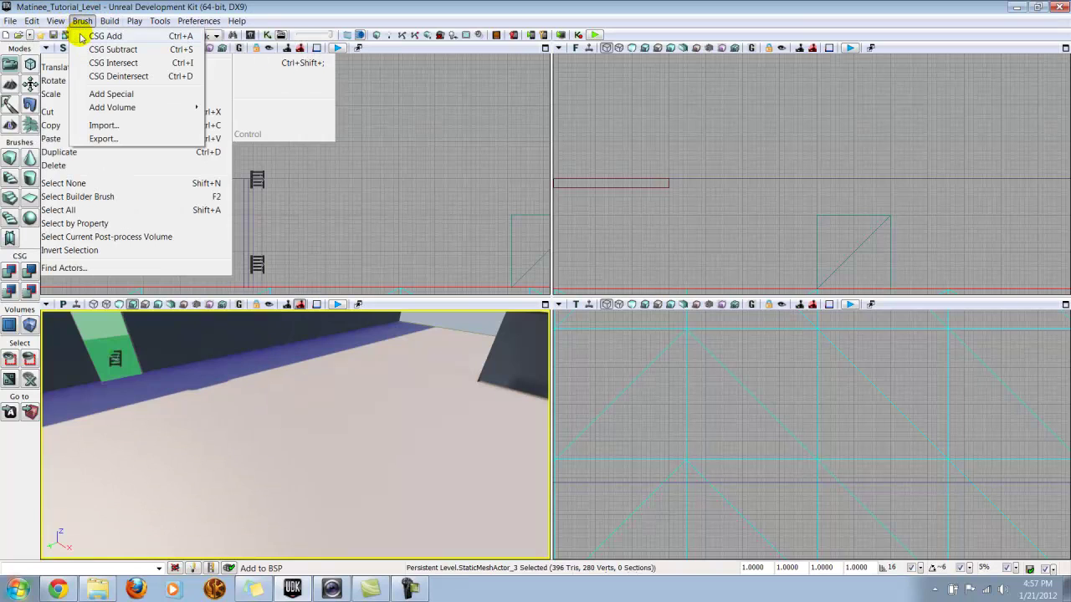
mouse_move(56, 21)
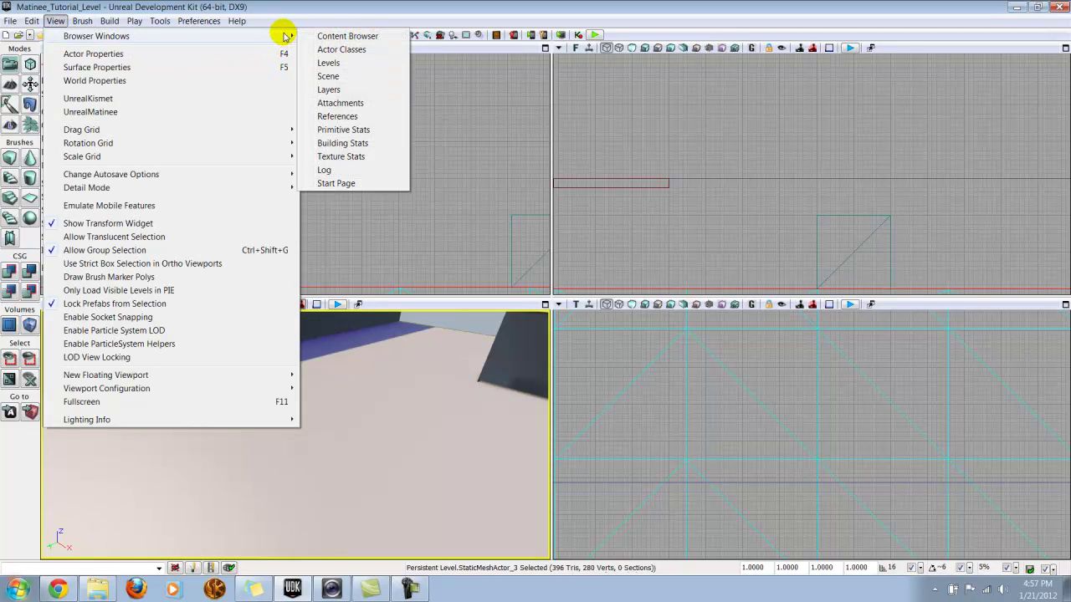
left_click(335, 50)
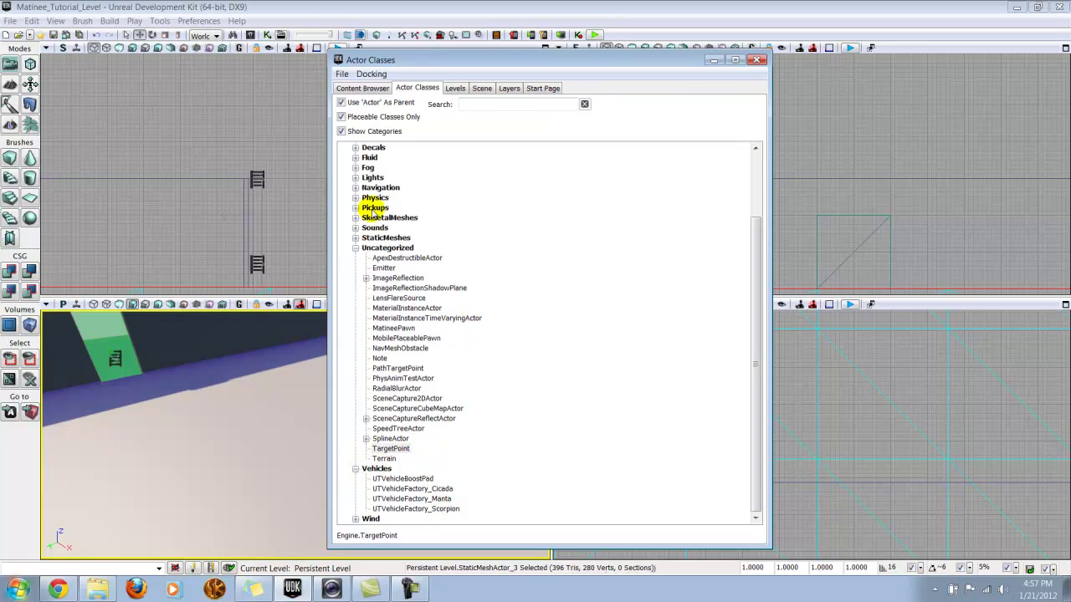
left_click(354, 247)
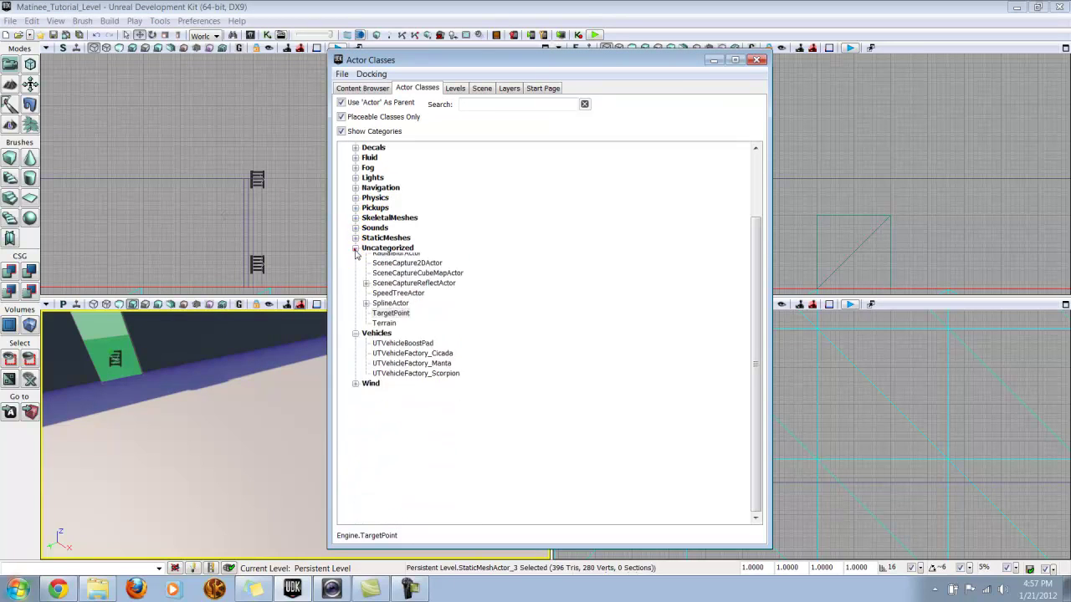
Place a UTVehicleFactory_Cicada on the floor near the dark wall and raise it above the ground
left_click(405, 359)
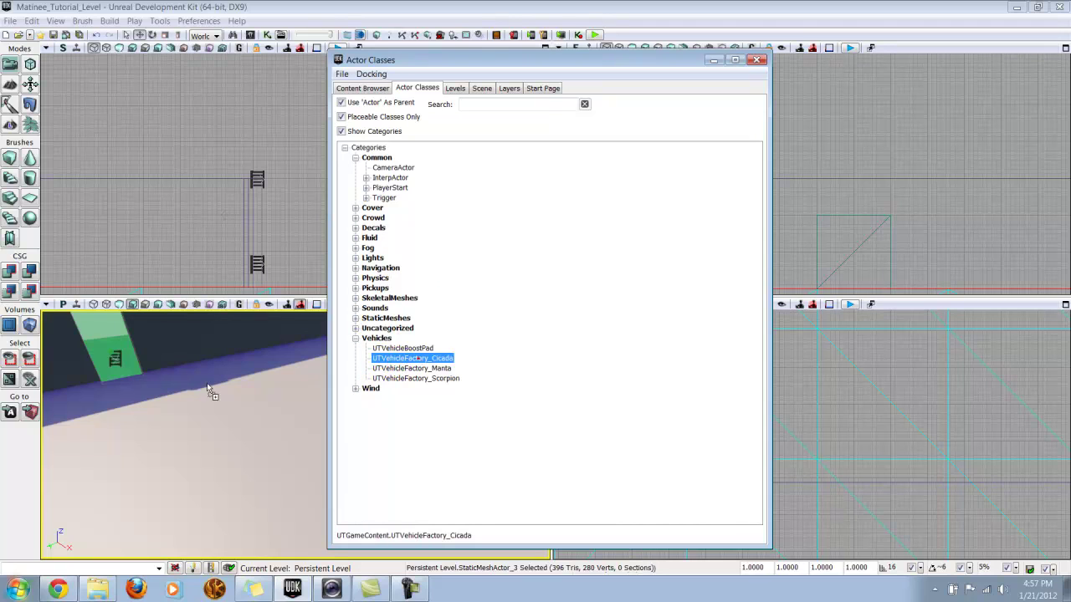
left_click(260, 409)
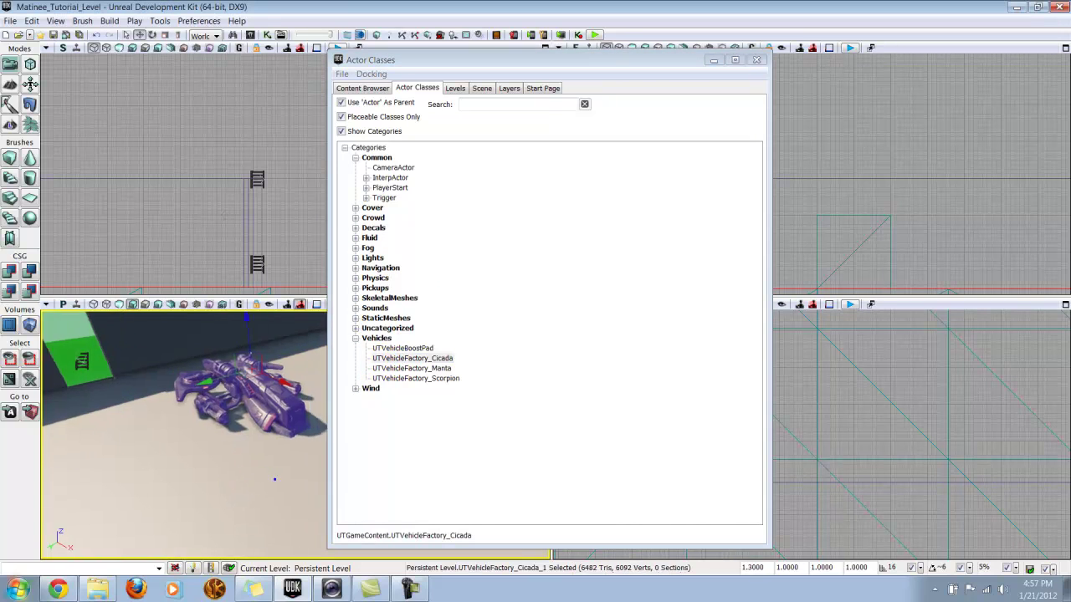
left_click_drag(275, 471, 261, 457)
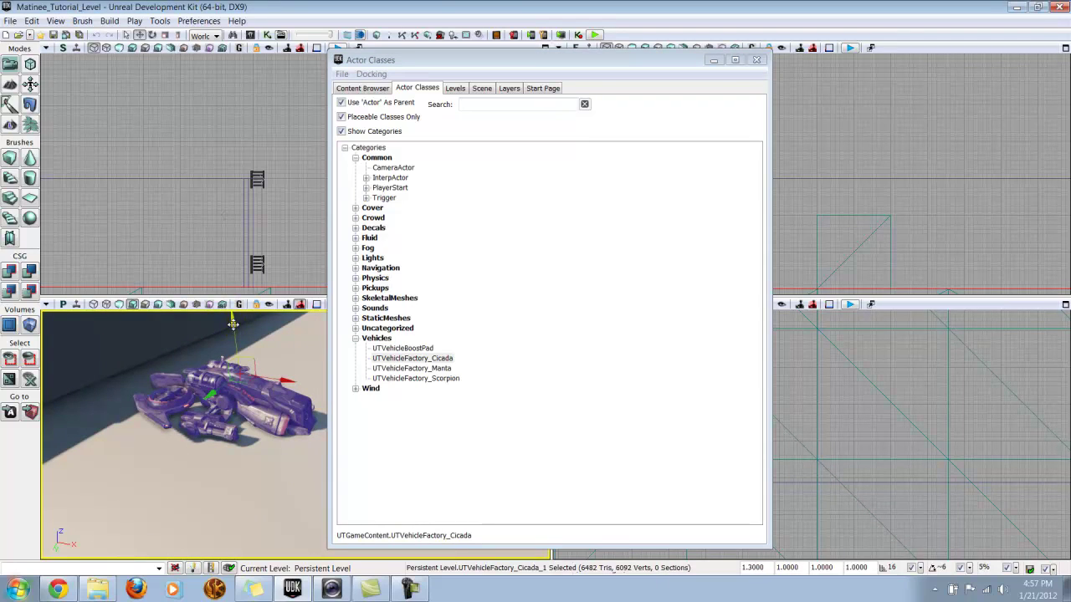
left_click_drag(233, 324, 231, 277)
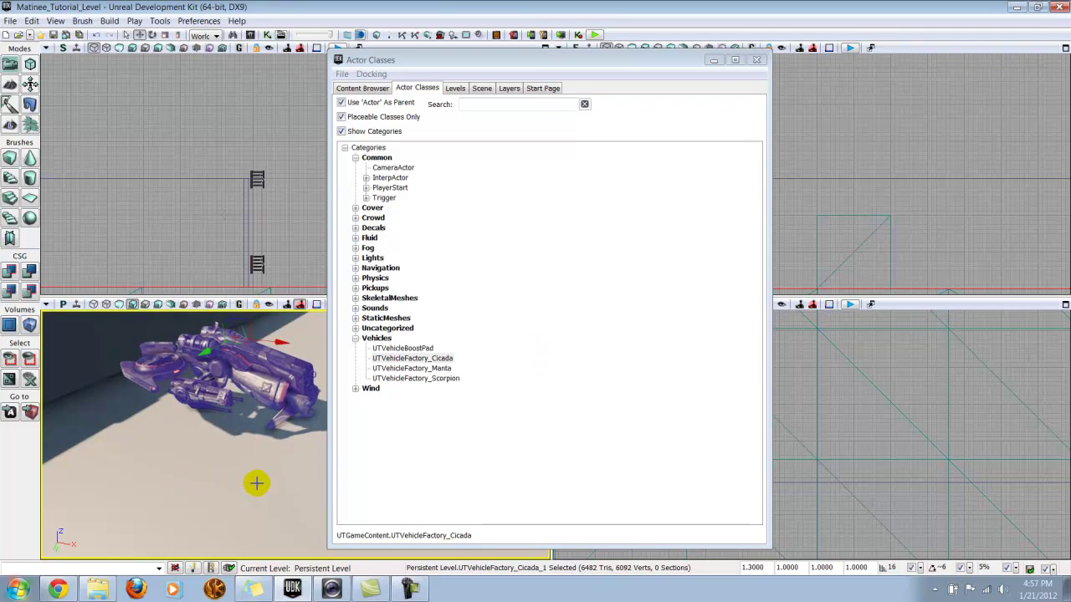
Place a UTVehicleFactory_Manta on the floor near the opposite, light-coloured wall
left_click_drag(256, 482, 253, 483)
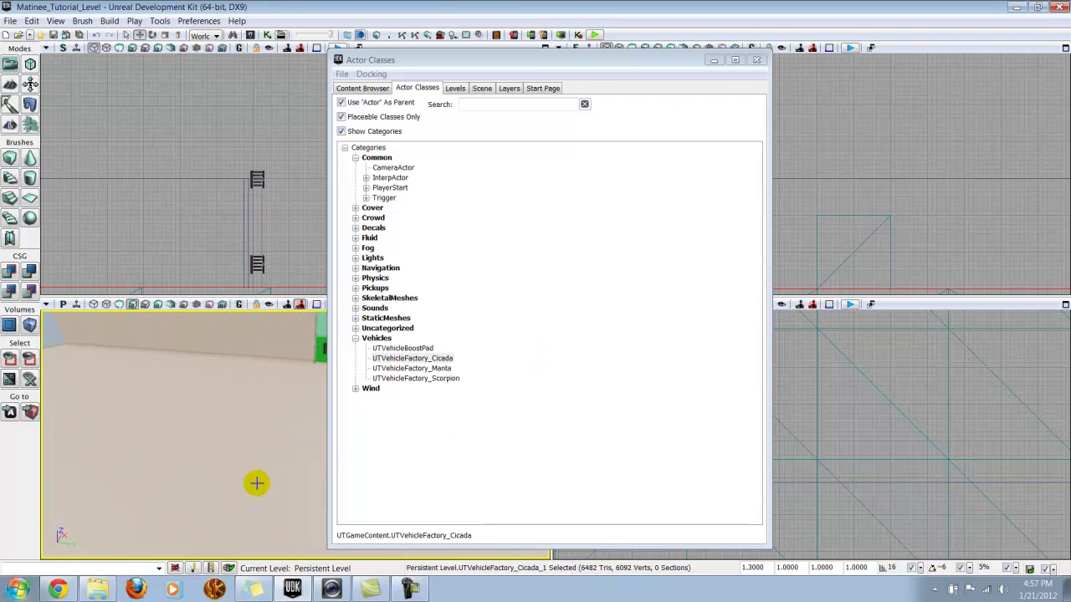
left_click(432, 369)
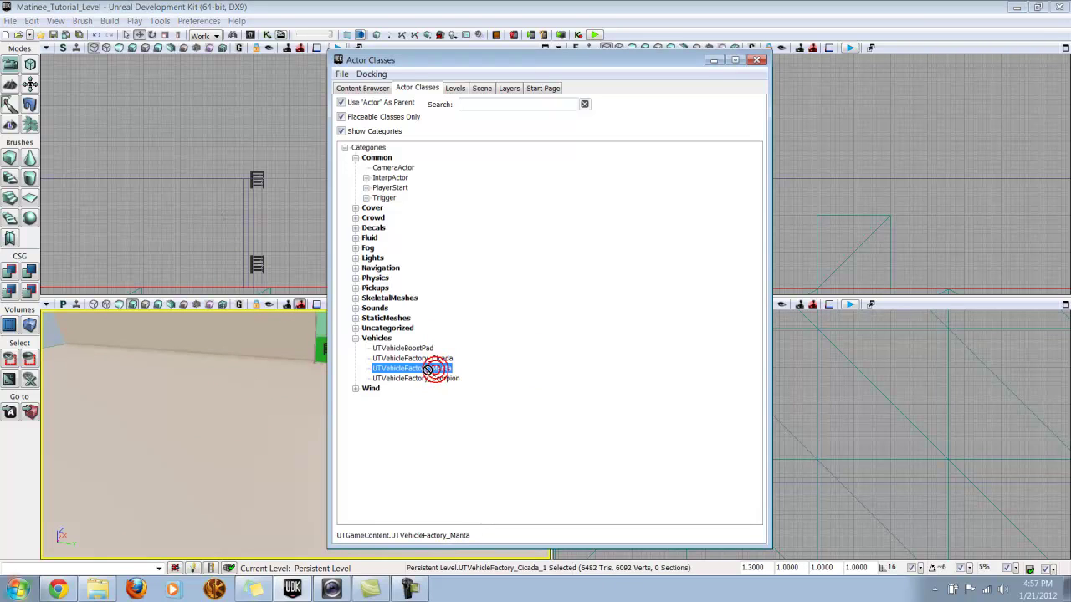
left_click_drag(429, 369, 374, 378)
left_click_drag(272, 394, 276, 392)
left_click_drag(272, 458, 105, 458)
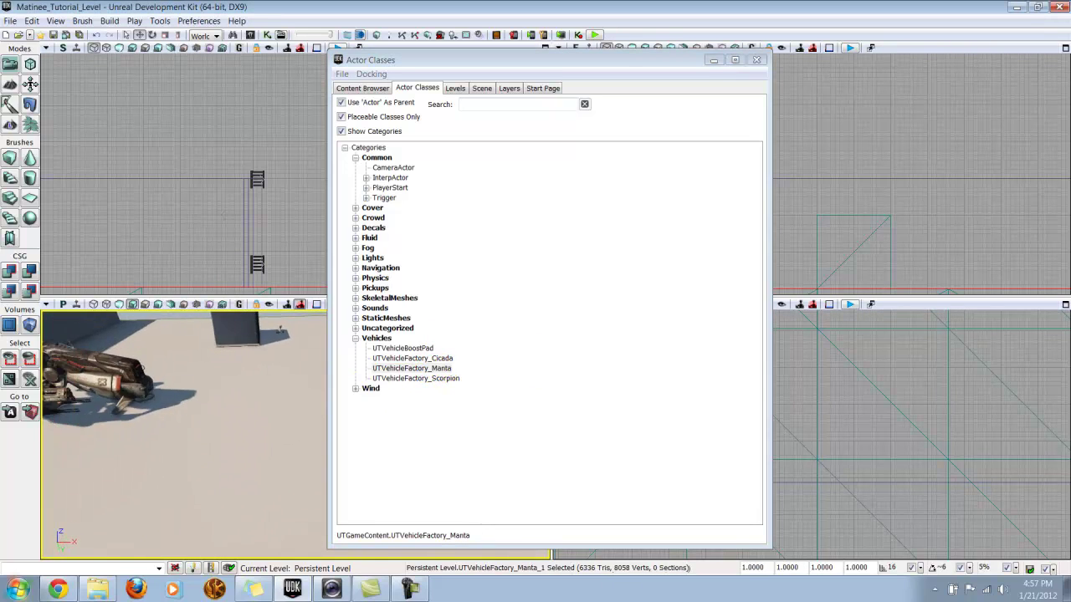
Collapse the Vehicles category, expand Uncategorized and place a TargetPoint on the floor beside the Cicada
left_click(355, 338)
left_click(355, 327)
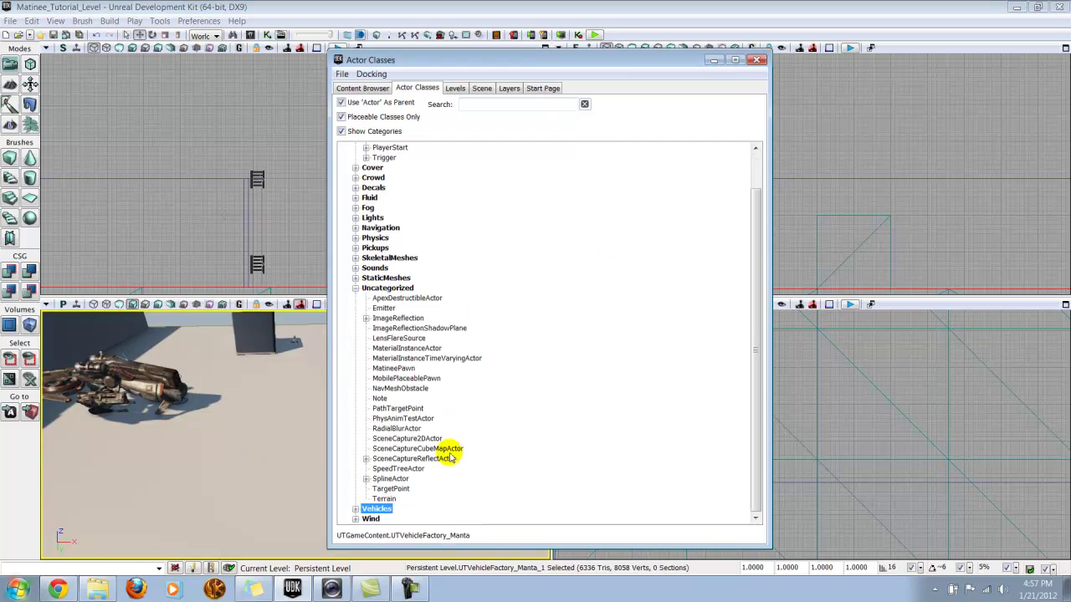
left_click(402, 489)
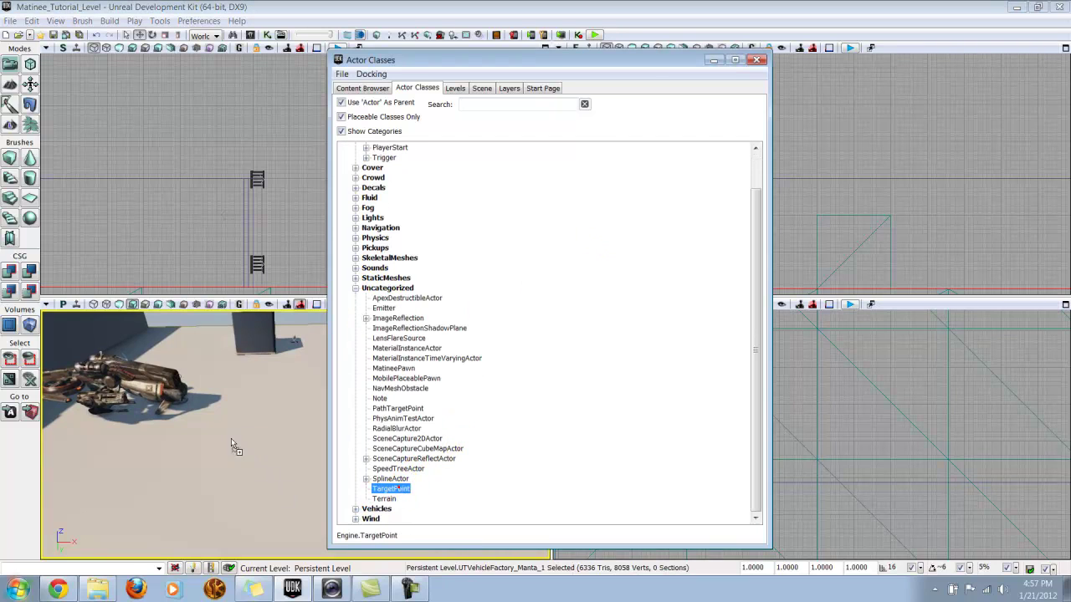
left_click_drag(204, 404, 158, 460)
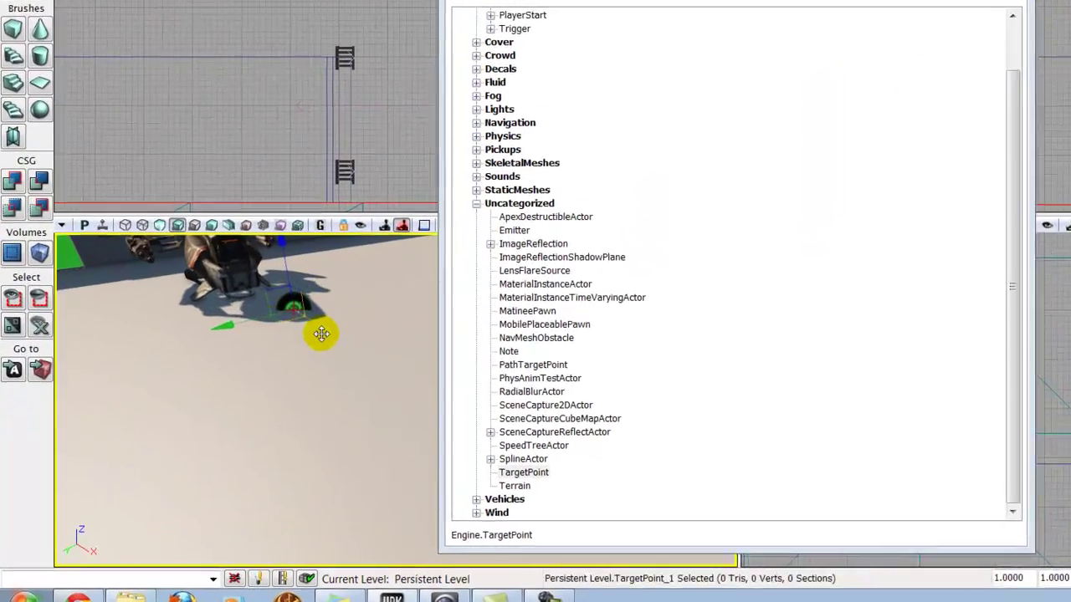
Raise and shift the TargetPoint so it sits just in front of the Cicada, and close the Actor Classes browser
left_click_drag(241, 324, 207, 324)
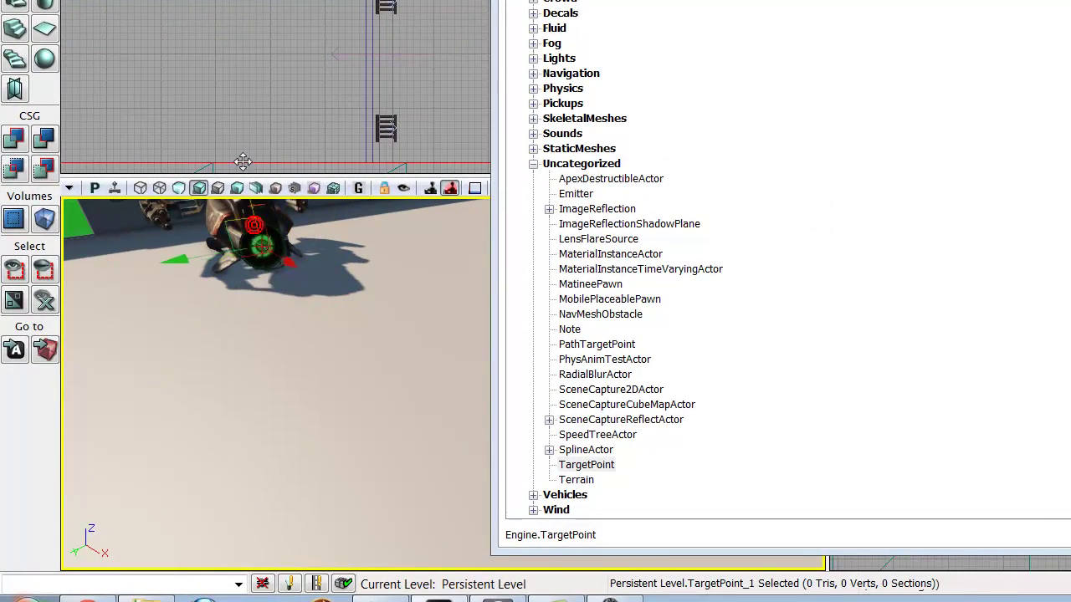
left_click(280, 252)
left_click(266, 247)
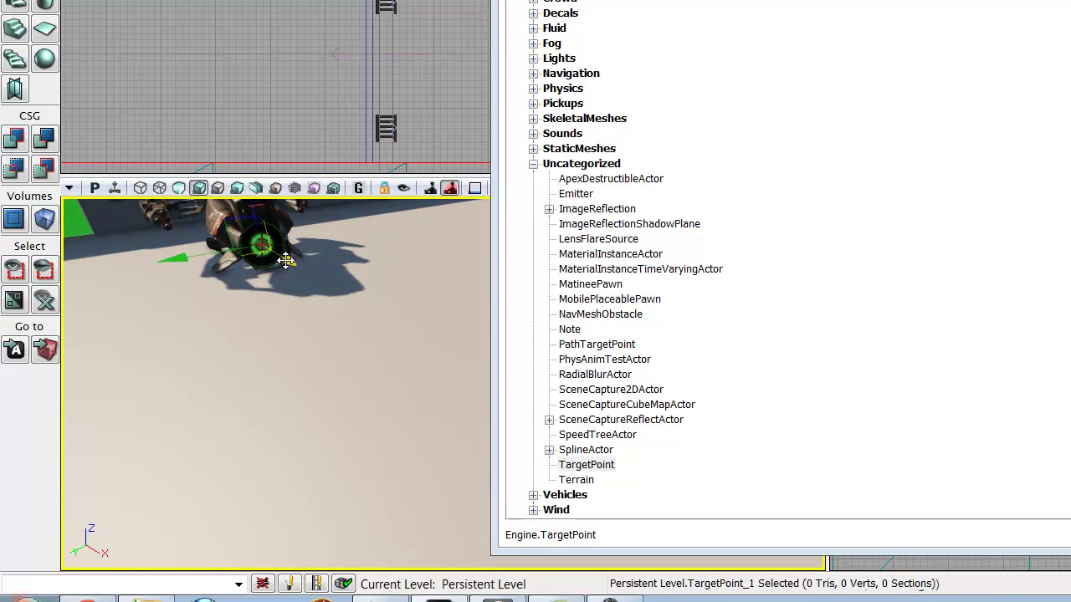
left_click_drag(286, 259, 293, 263)
mouse_move(281, 314)
left_mouse_down()
mouse_move(360, 320)
mouse_move(287, 323)
left_mouse_up()
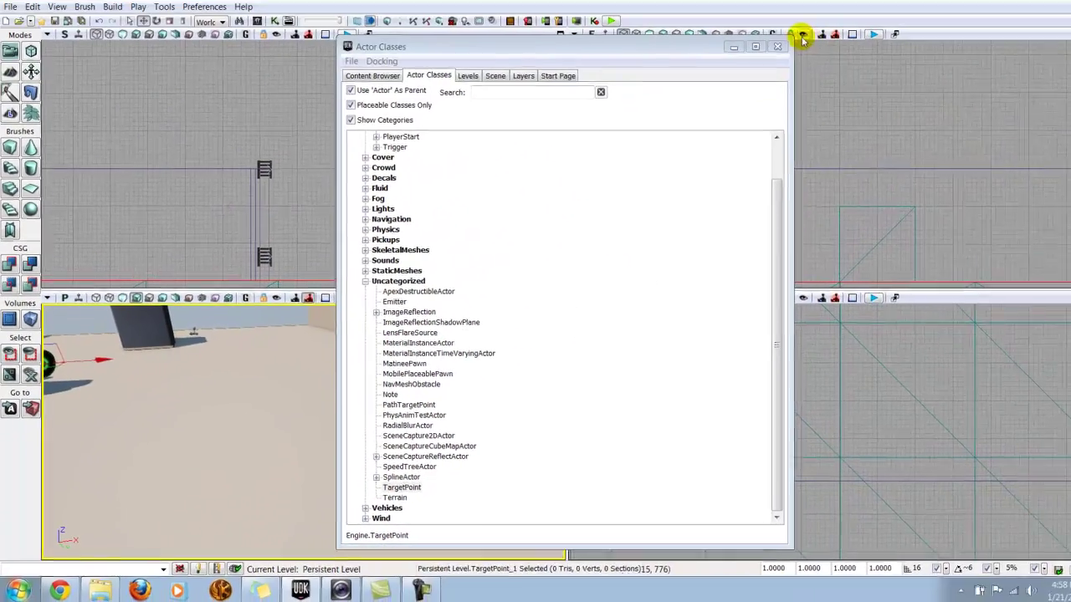
left_click(777, 46)
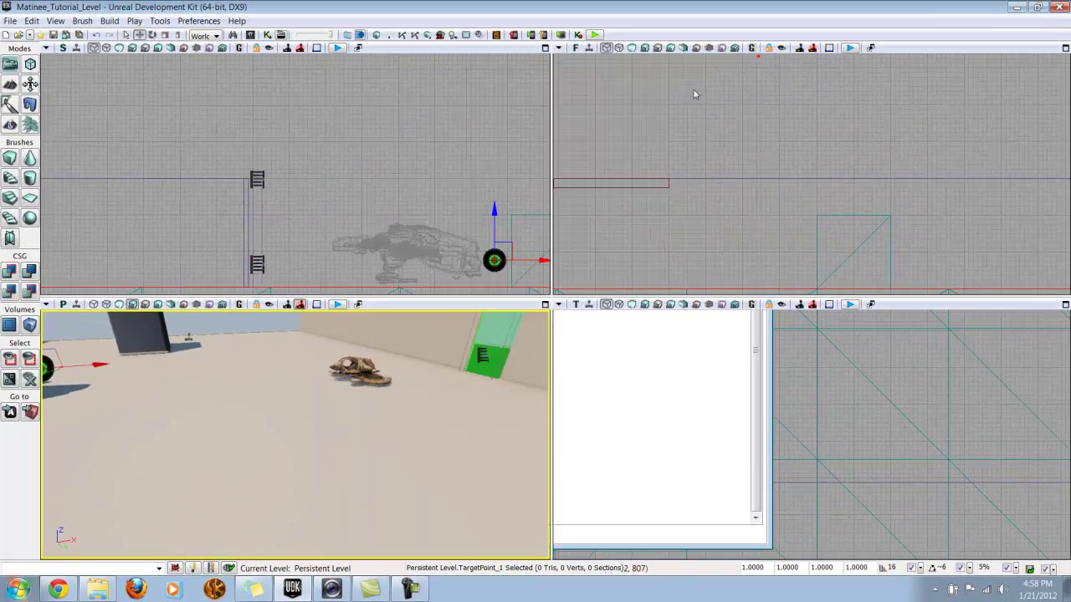
left_click_drag(334, 461, 284, 335)
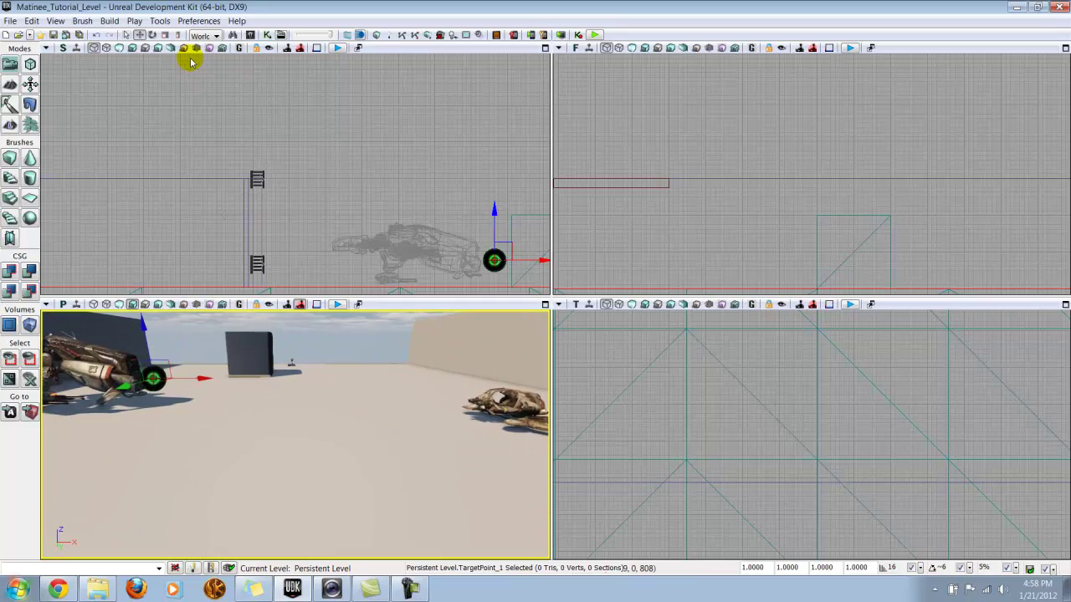
Open UnrealKismet and add a new Matinee node to the main sequence
left_click(267, 34)
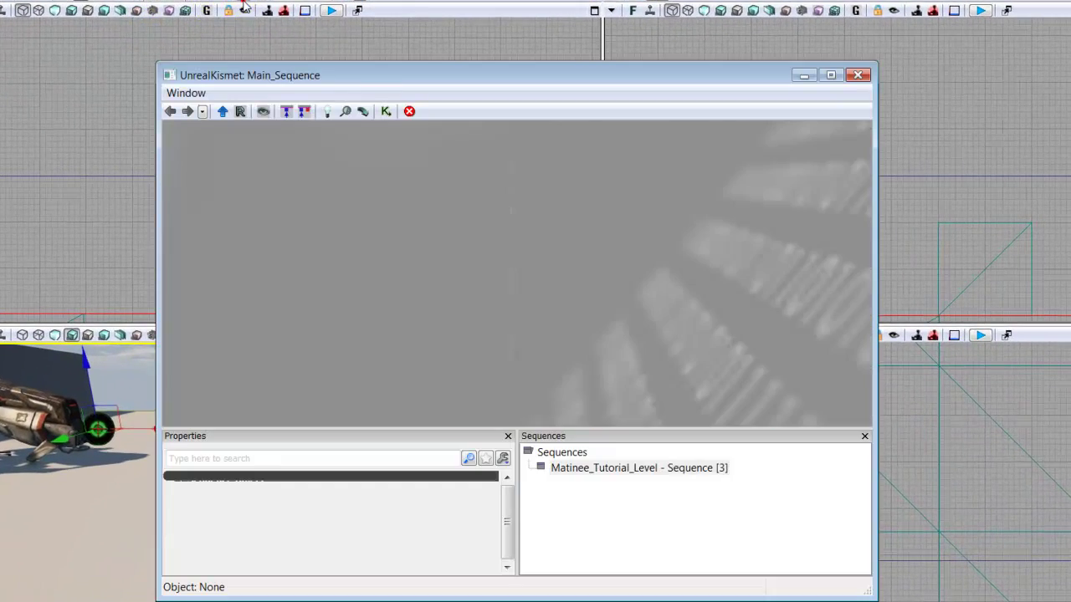
right_click(318, 212)
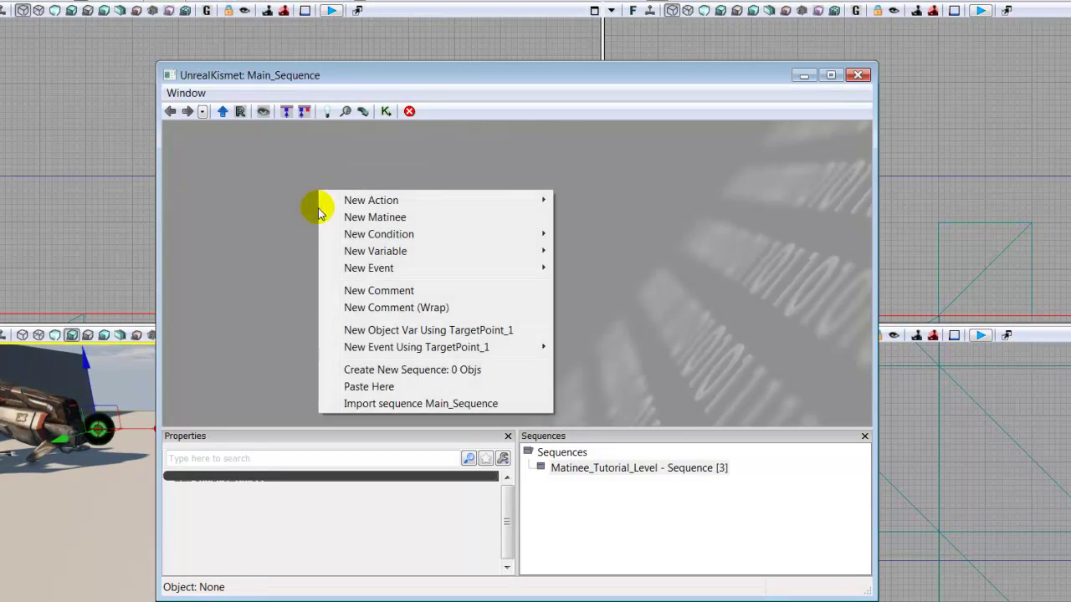
left_click(353, 219)
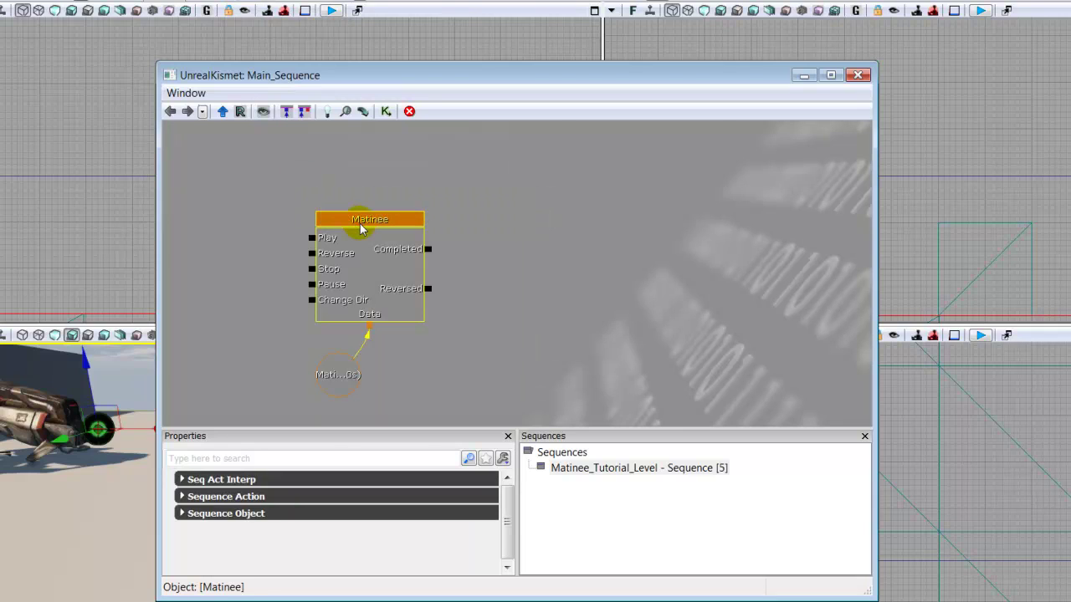
Select the Cicada in the level and open the Matinee node in the UnrealMatinee editor
left_click(40, 407)
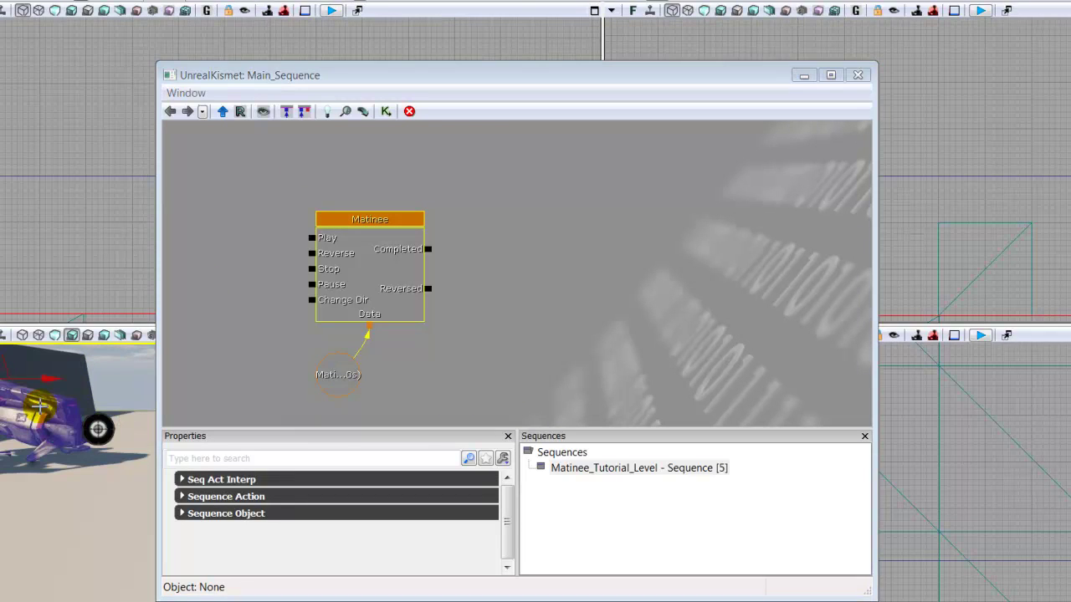
right_click_drag(90, 493, 17, 485)
left_click(553, 186)
left_click(368, 219)
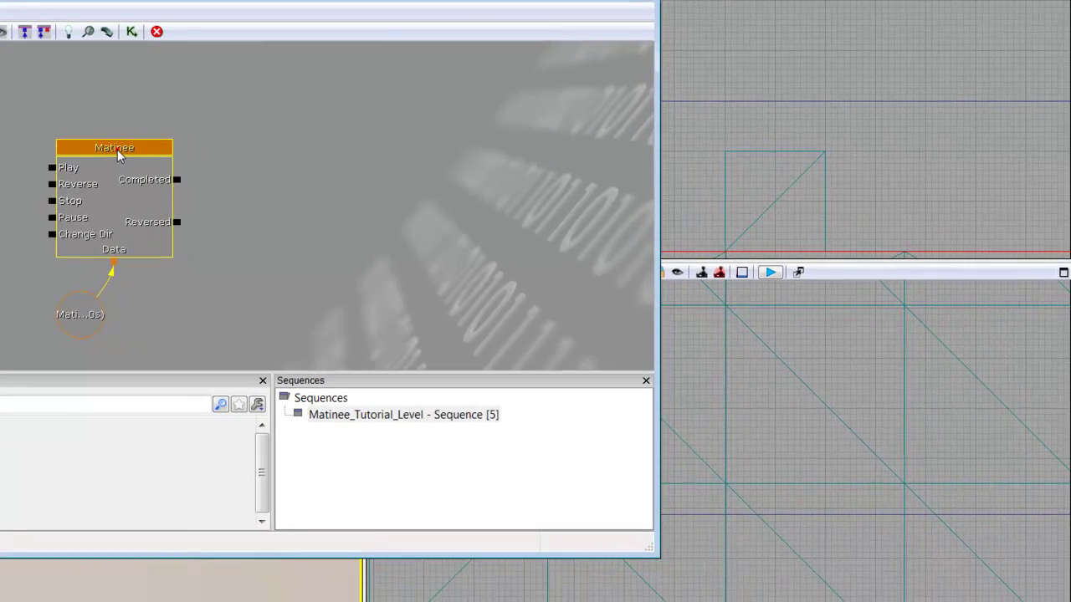
double_click(117, 149)
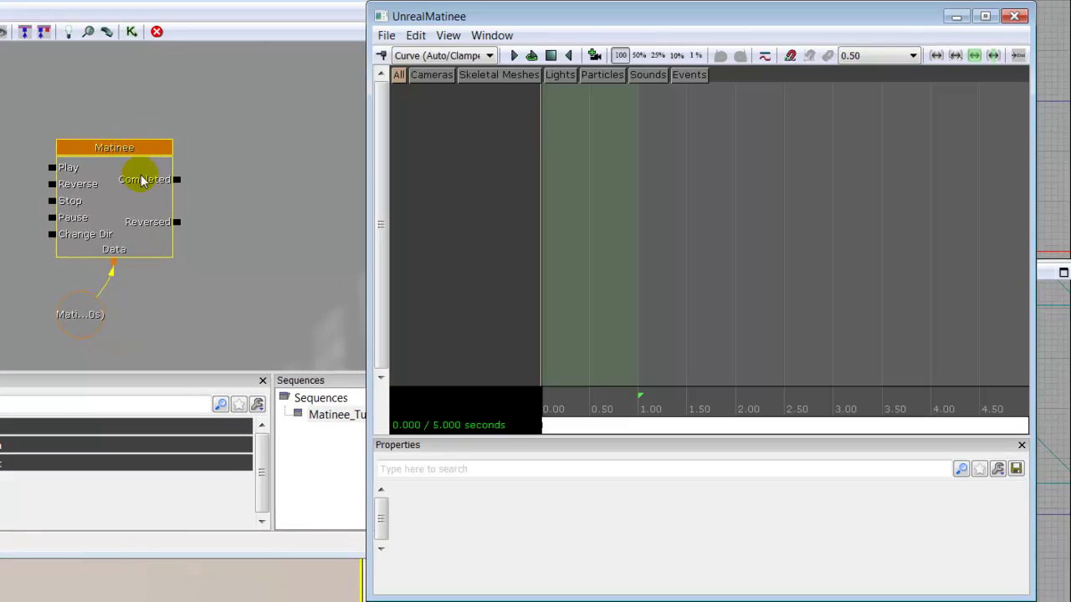
Add a new empty group named ShootGroup for the selected Cicada and give it an Event track
right_click(465, 102)
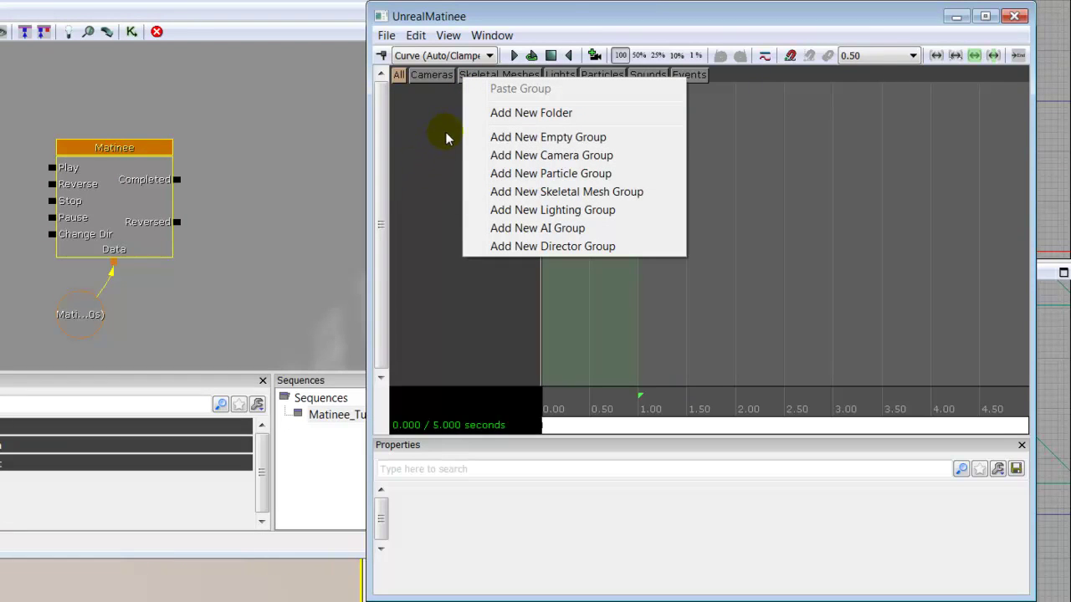
left_click(513, 139)
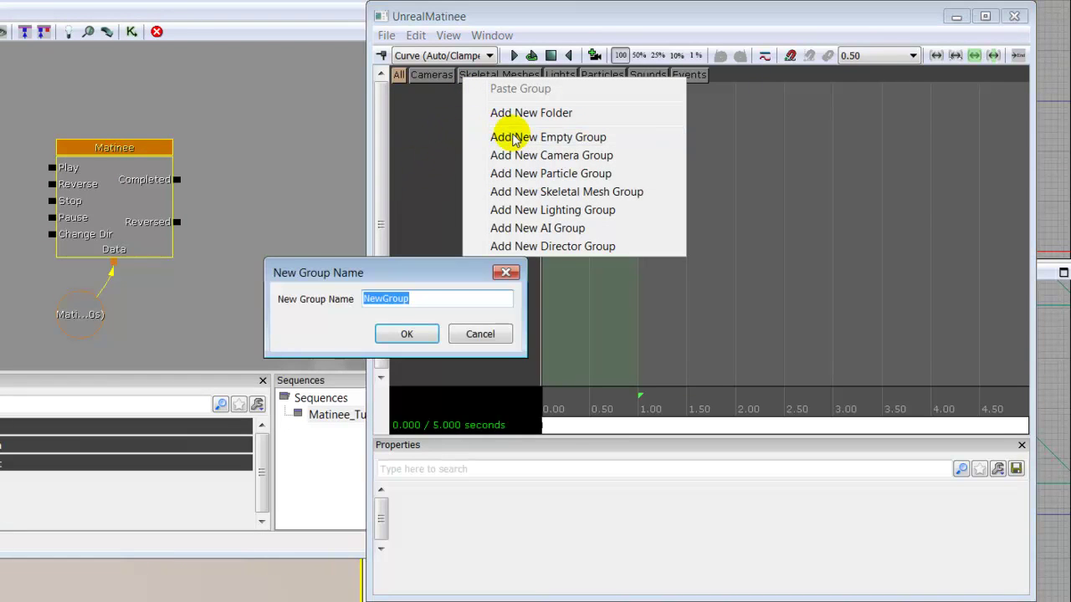
type("Shoot")
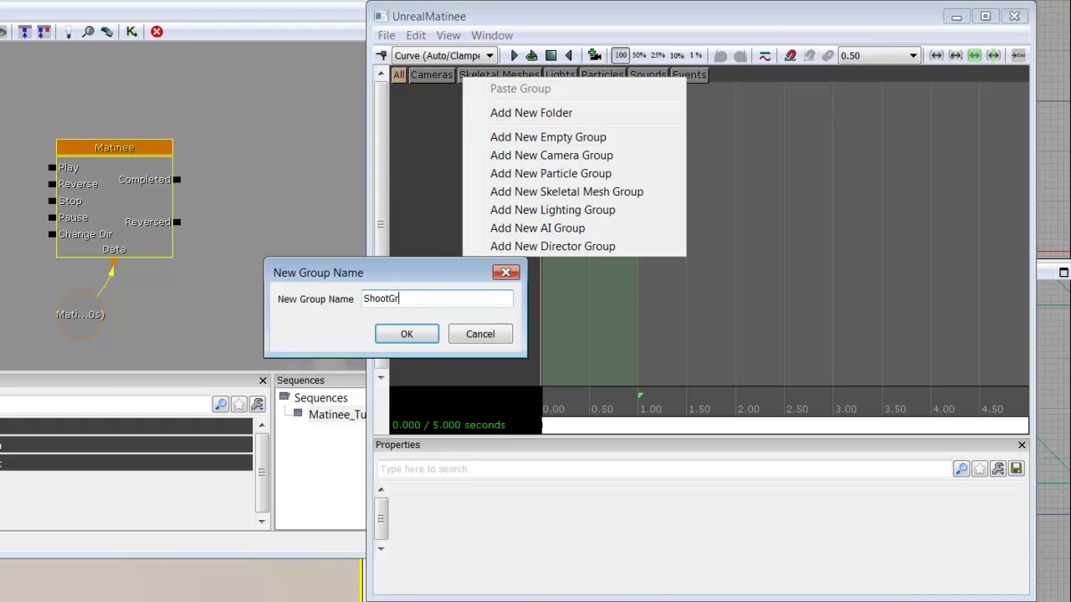
key("Return")
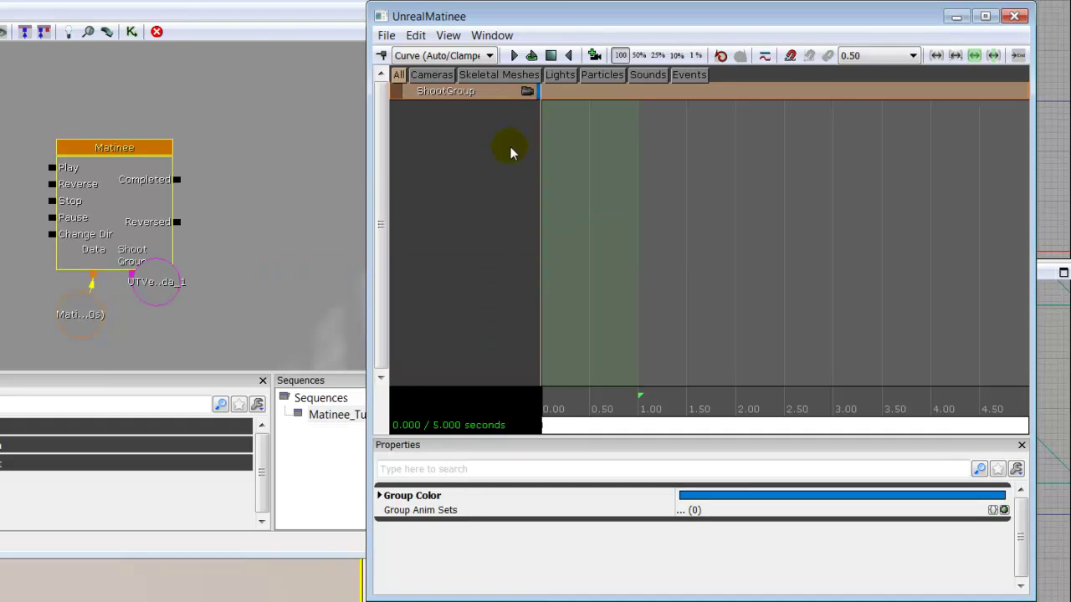
right_click(569, 97)
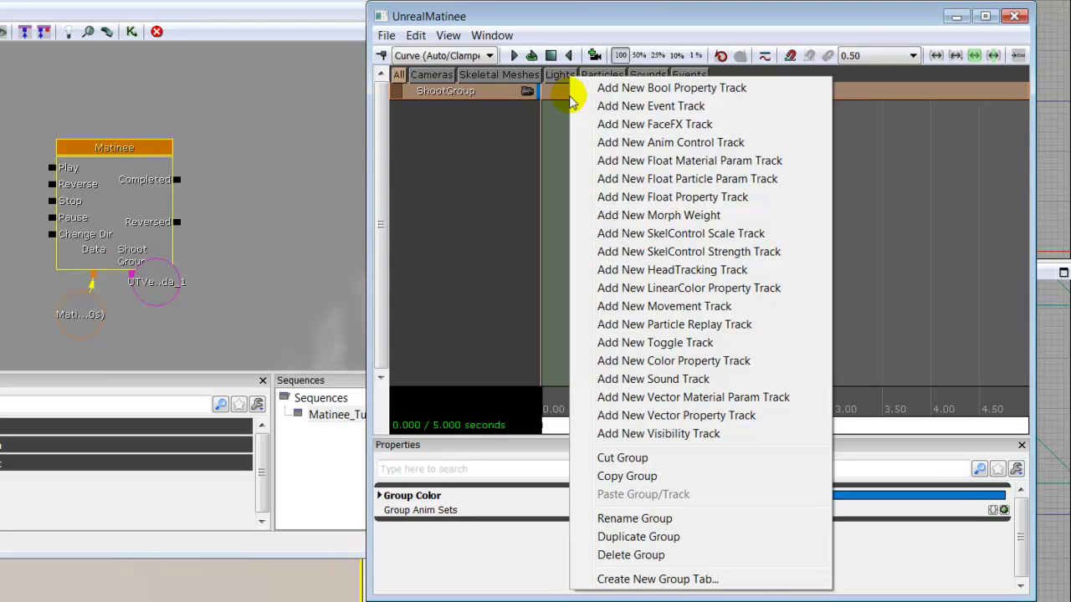
left_click(617, 114)
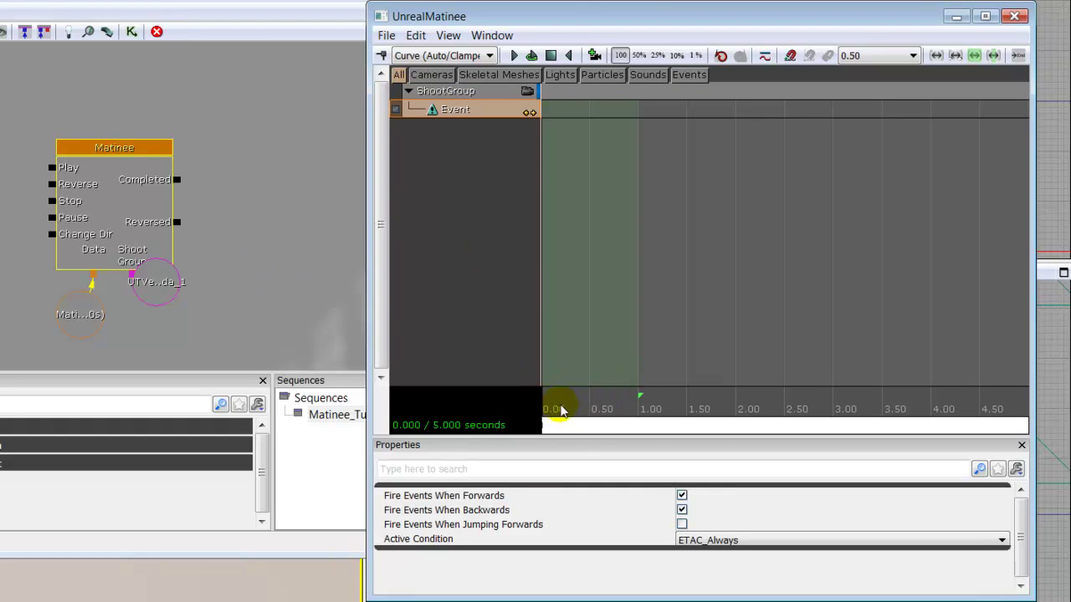
Add an event key named Shoot to the Event track at about 0.98 seconds
left_click_drag(554, 408, 637, 408)
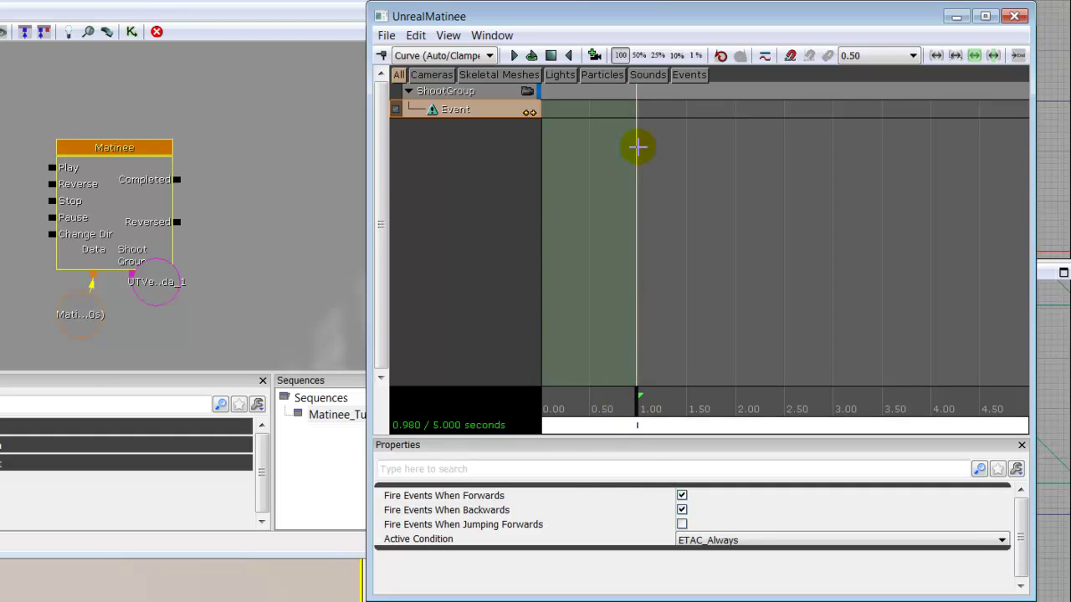
left_click(381, 57)
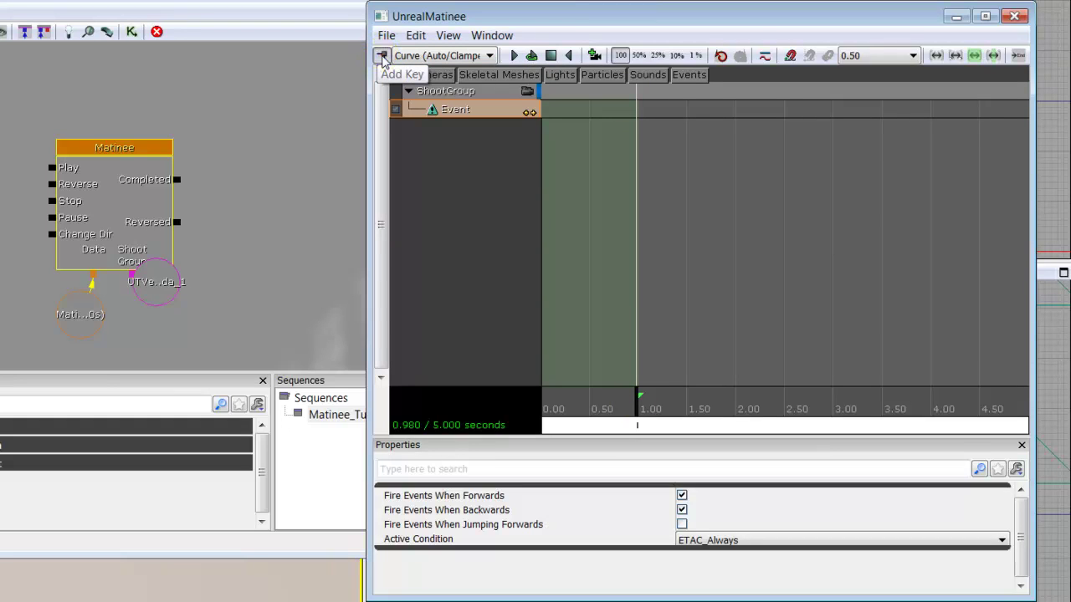
type("Sh")
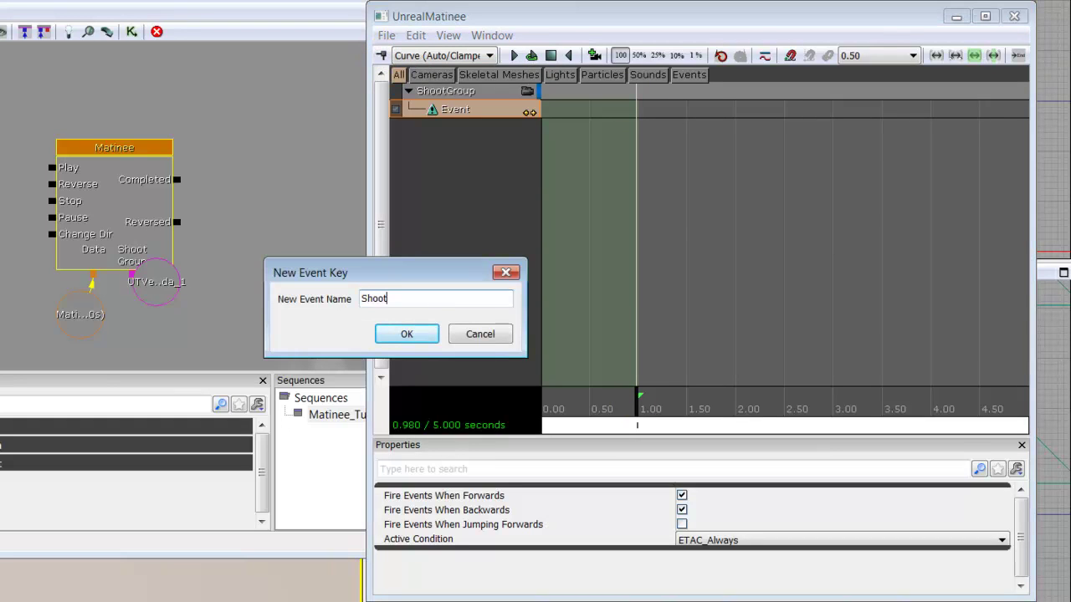
type("oot")
key("Return")
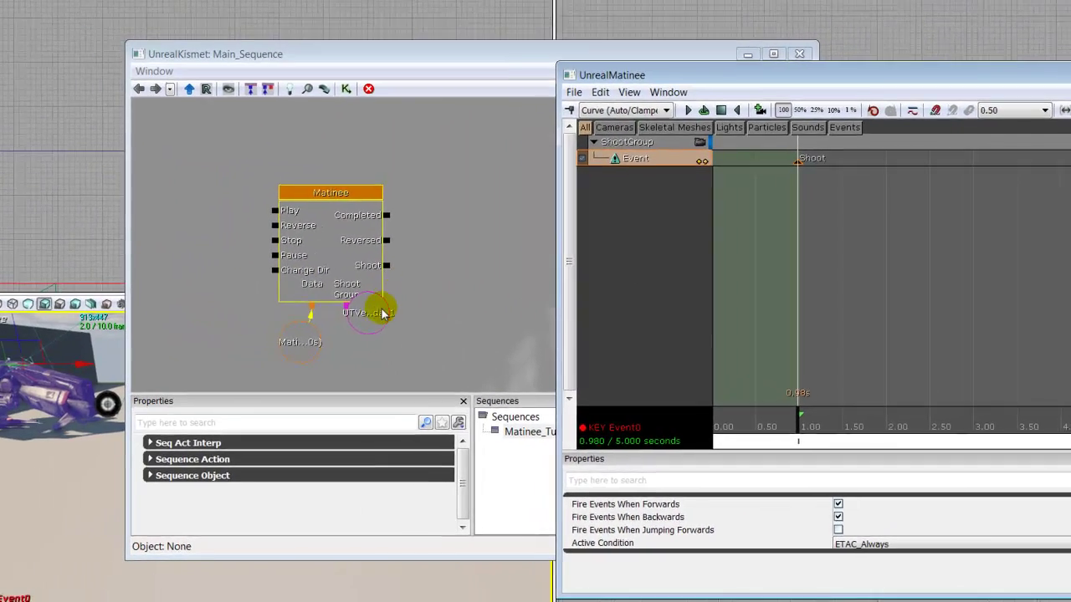
Return to UnrealKismet and move the Cicada object variable lower, clear of the Matinee node
left_click(171, 286)
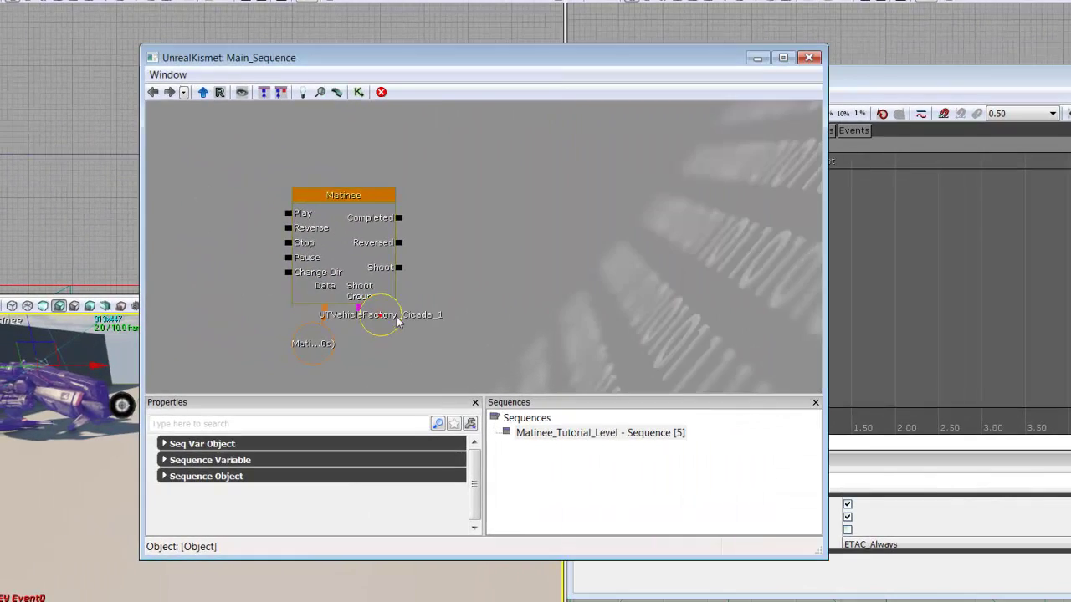
left_click_drag(398, 322, 389, 359)
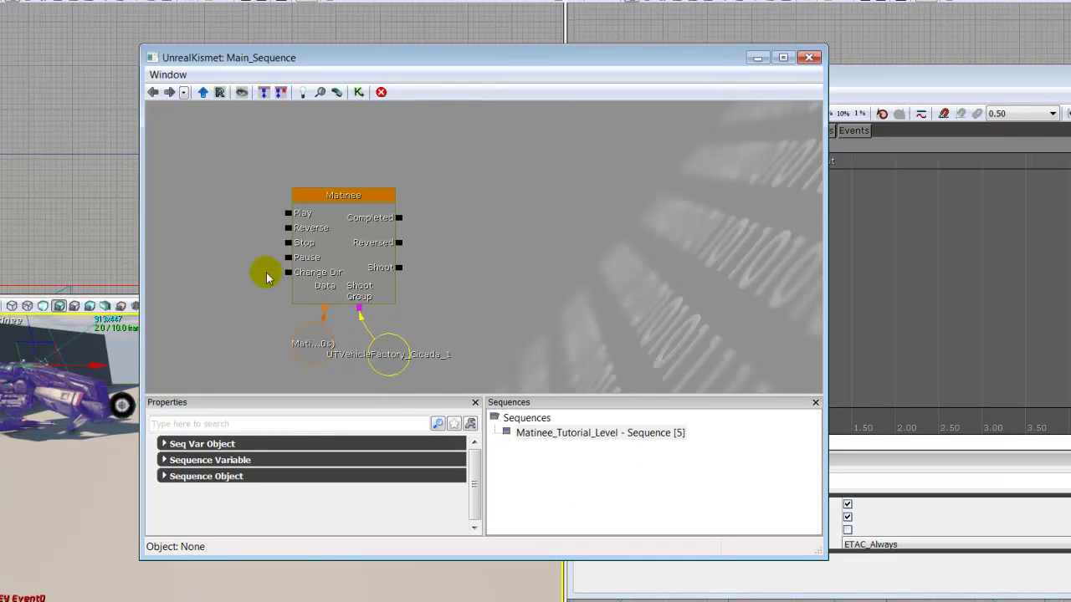
left_click_drag(178, 216, 327, 234)
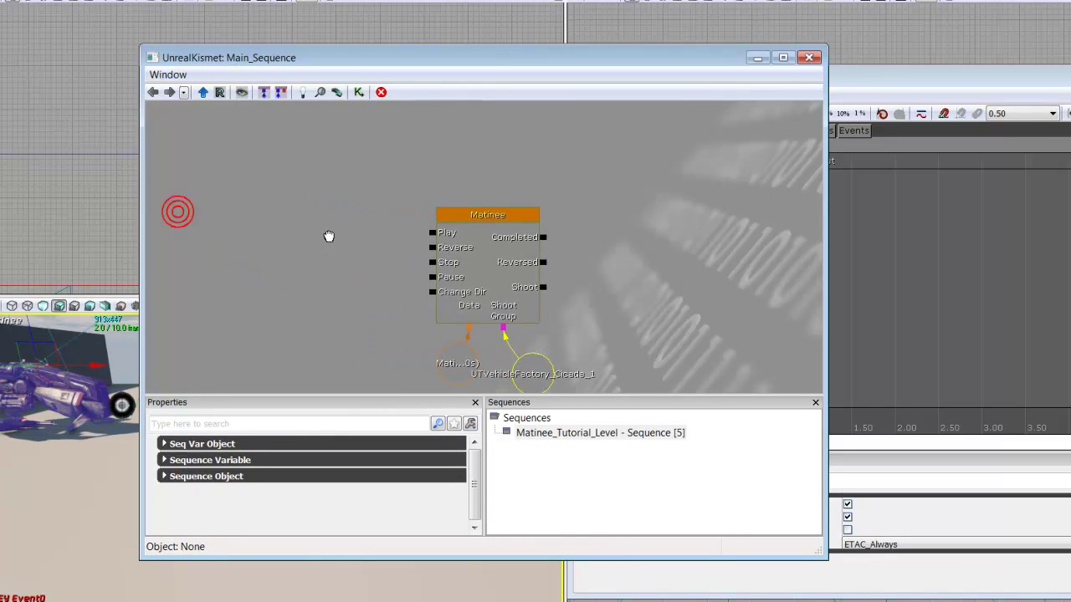
Add a Level Loaded event beside the Matinee node and connect it to the Matinee's Play input
right_click(242, 233)
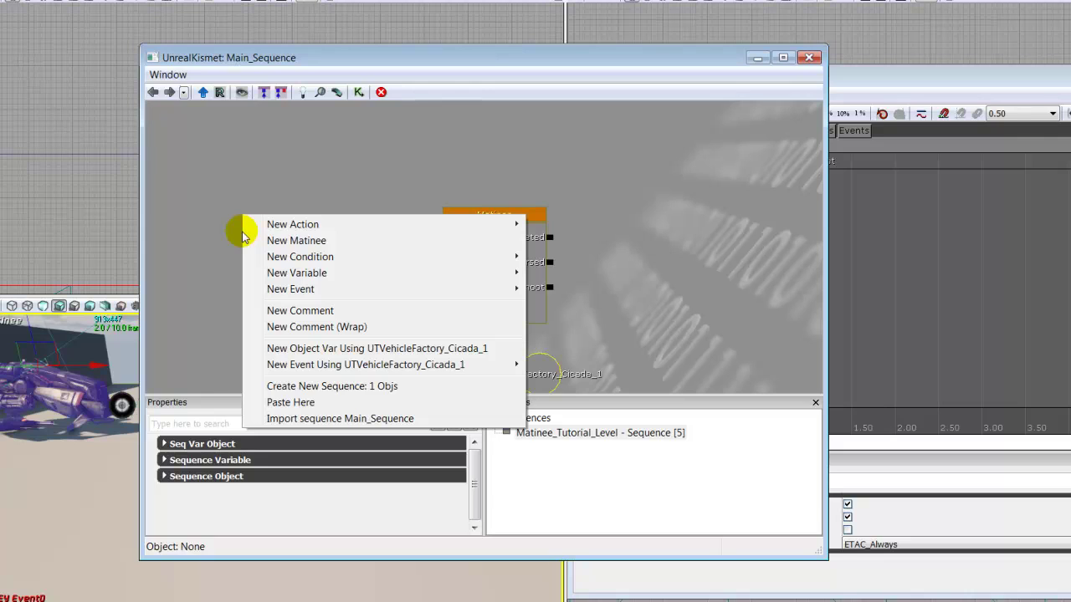
mouse_move(358, 289)
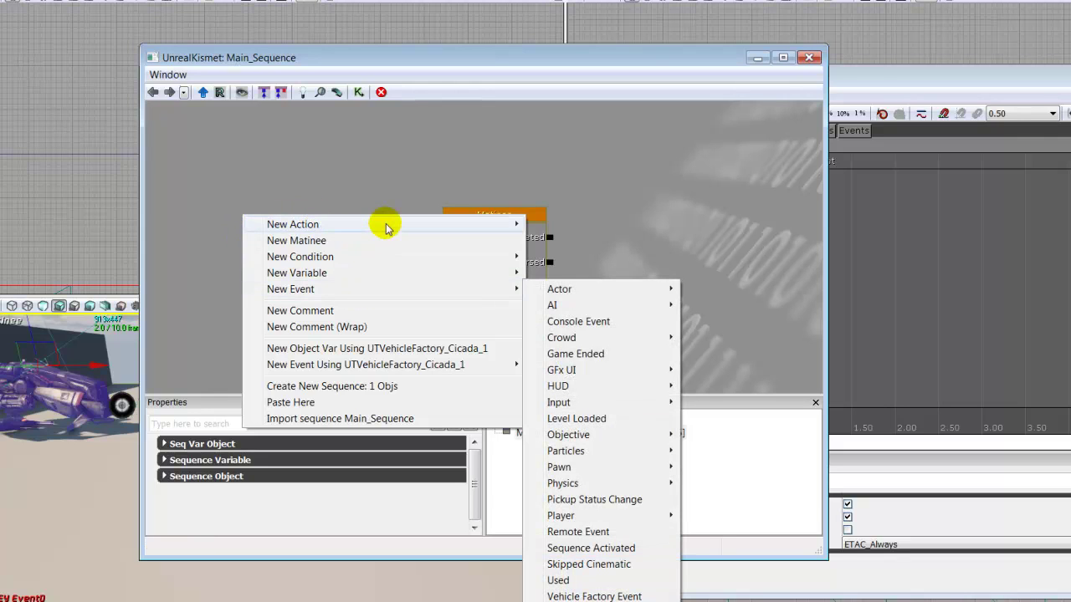
mouse_move(387, 227)
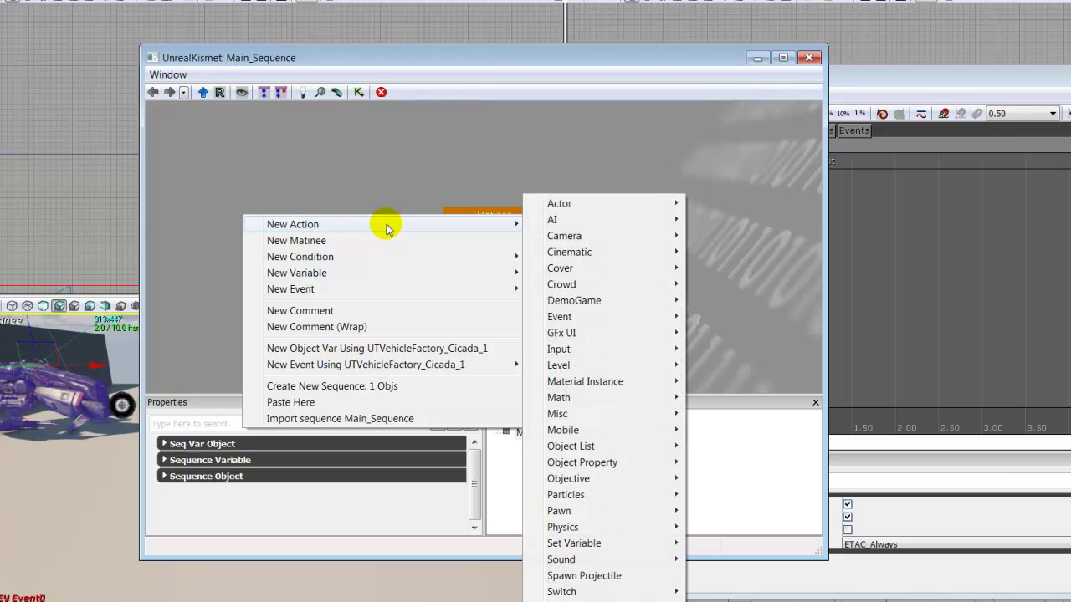
mouse_move(391, 294)
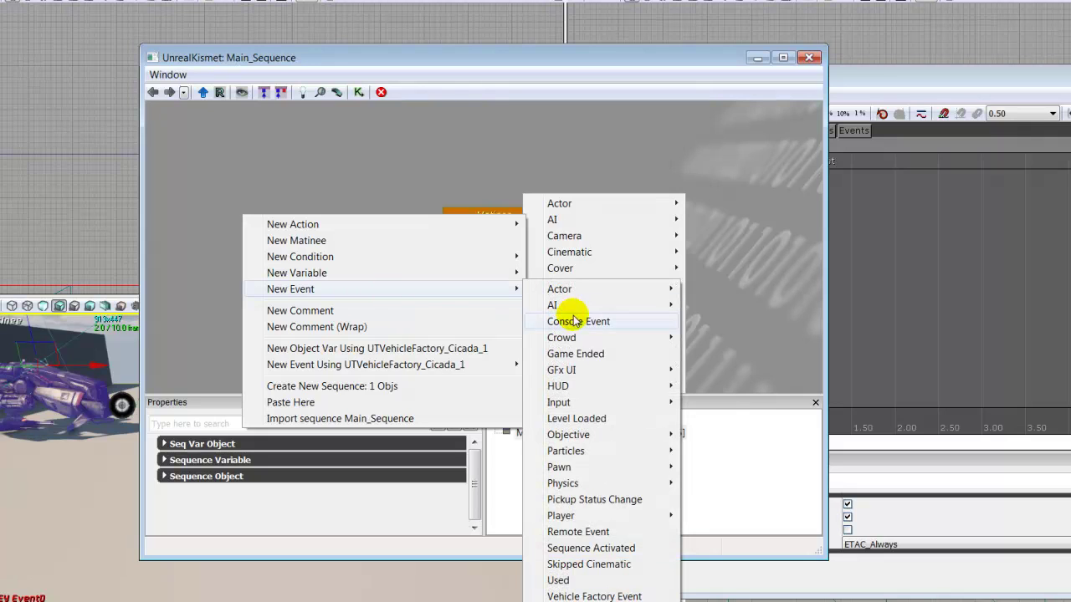
left_click(586, 419)
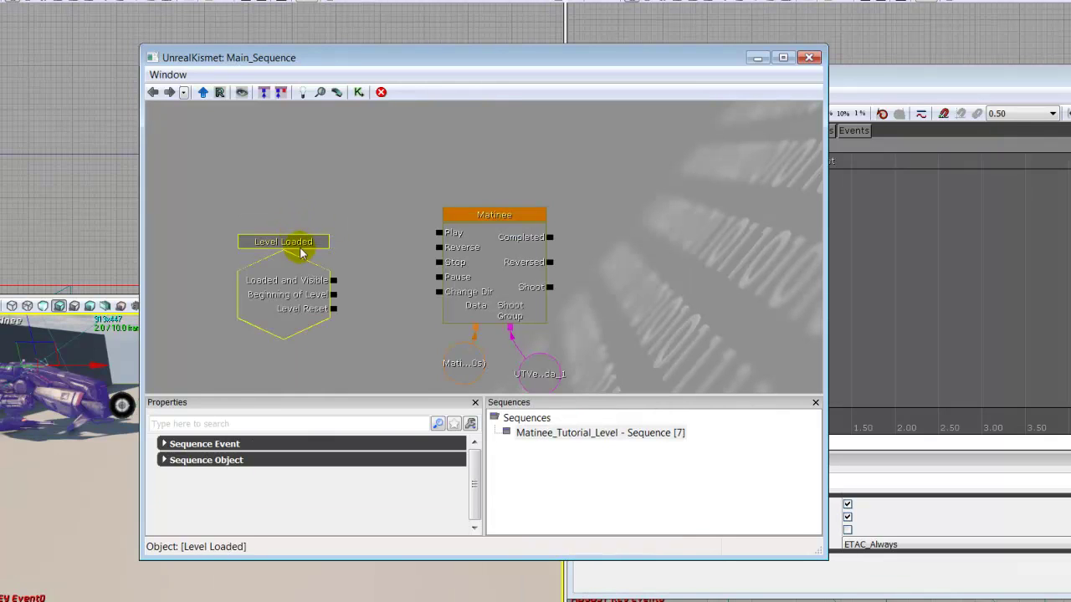
left_click_drag(297, 250, 295, 240)
left_click_drag(331, 271, 437, 223)
Add a Get Location and Rotation actor action in the empty space beyond the Matinee's outputs
left_click_drag(695, 249, 449, 250)
left_click_drag(431, 174, 465, 215)
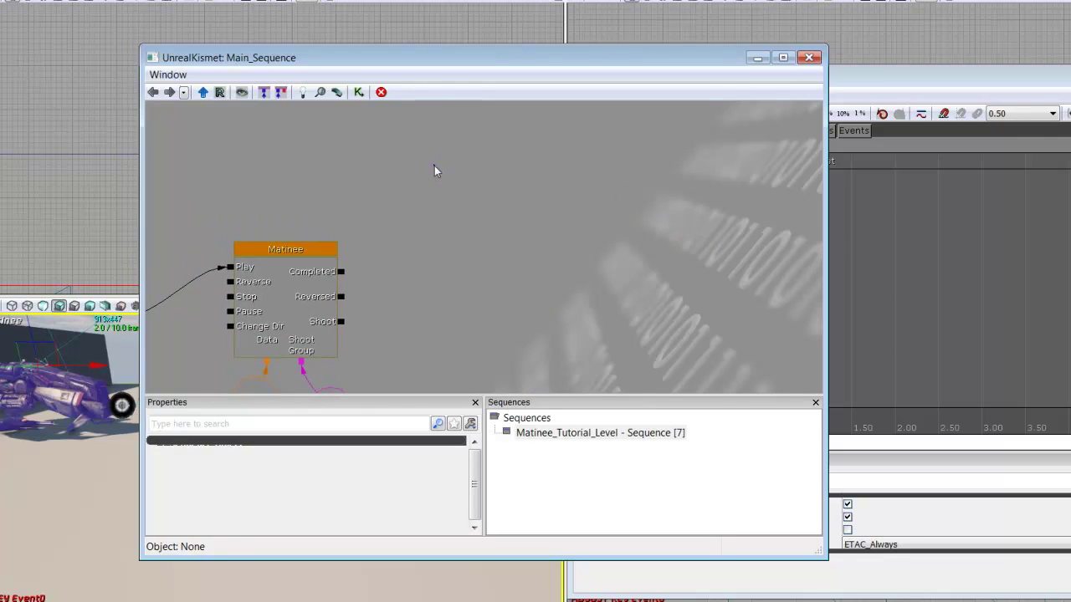
right_click(433, 161)
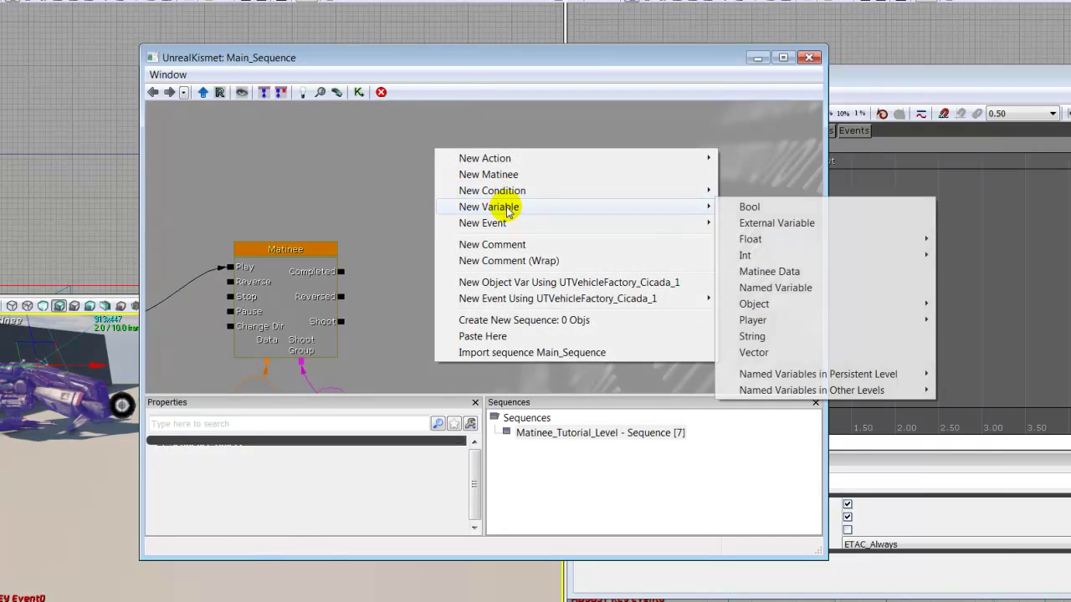
mouse_move(533, 160)
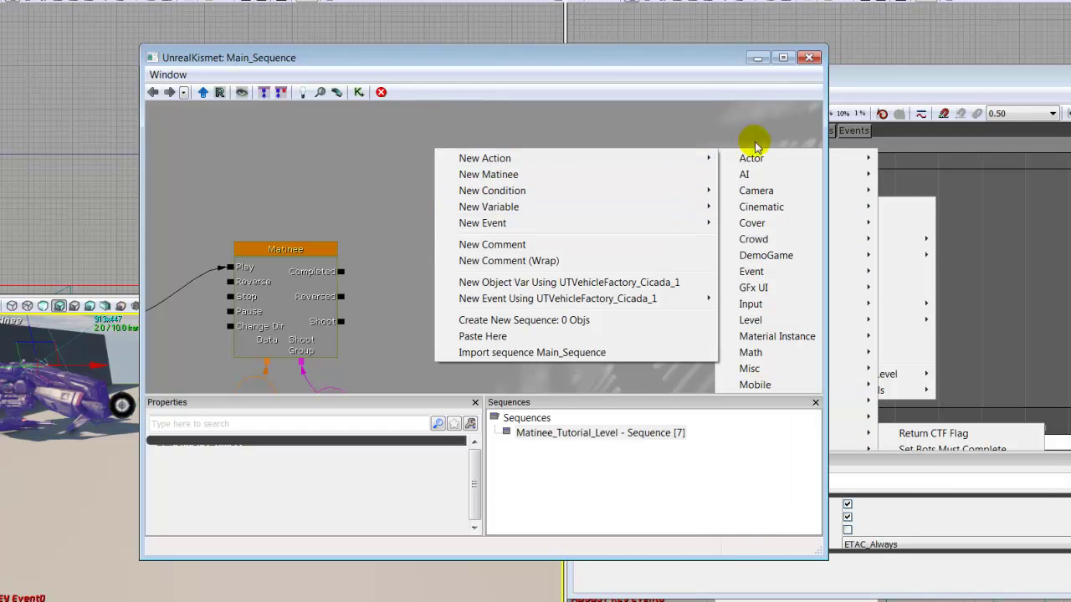
mouse_move(796, 169)
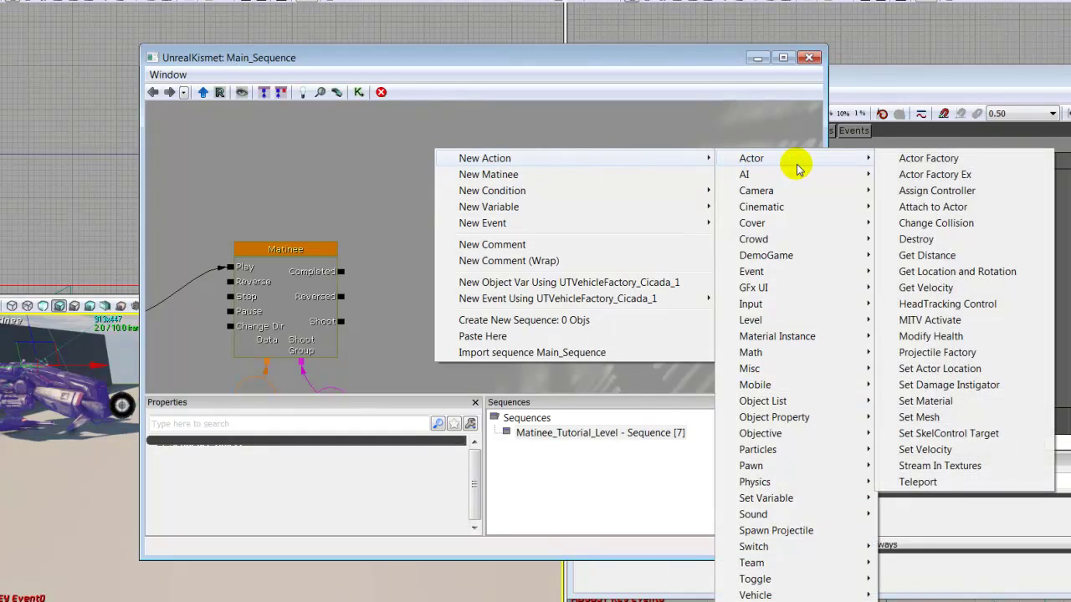
left_click(966, 272)
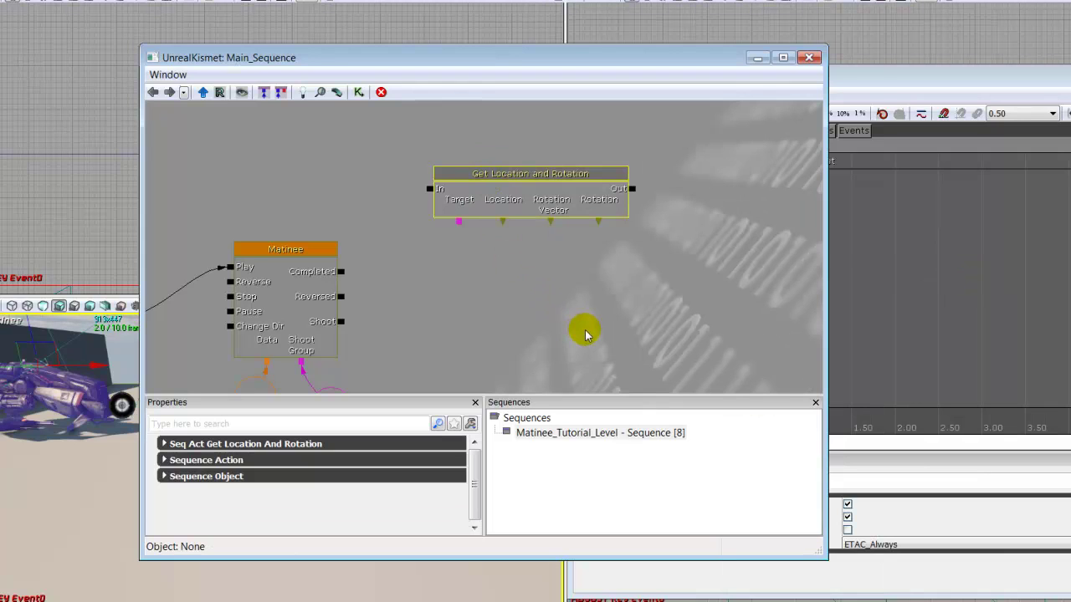
Duplicate the Get Location and Rotation node and place the copy beside the original
key("ctrl+c")
key("ctrl+v")
left_click_drag(566, 251, 756, 177)
Add a Vector variable below the first Get Location and Rotation node and place a duplicate below the second
right_click(430, 264)
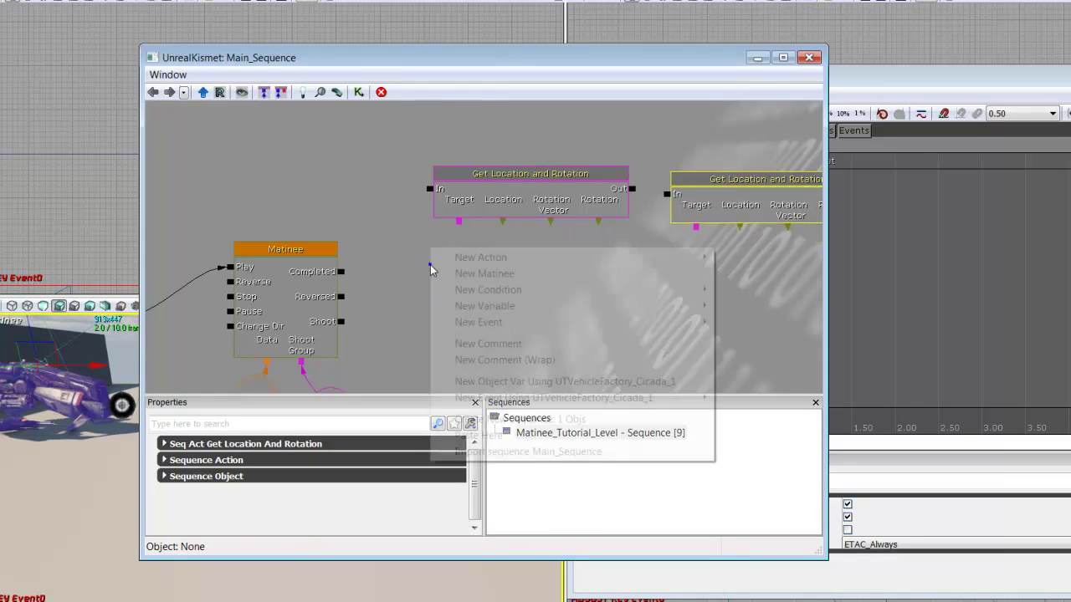
mouse_move(468, 306)
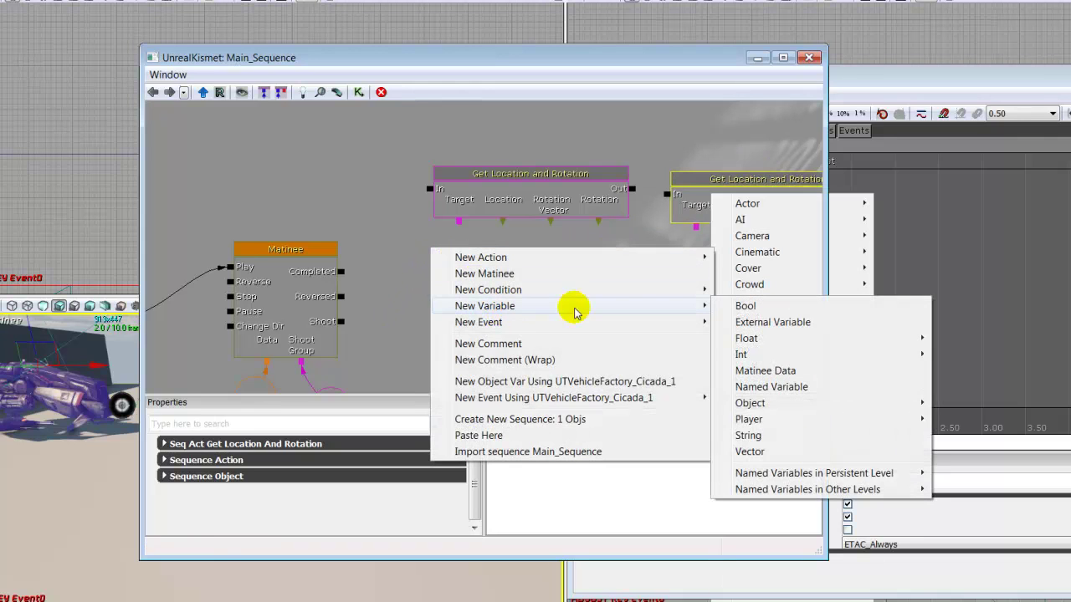
left_click(788, 452)
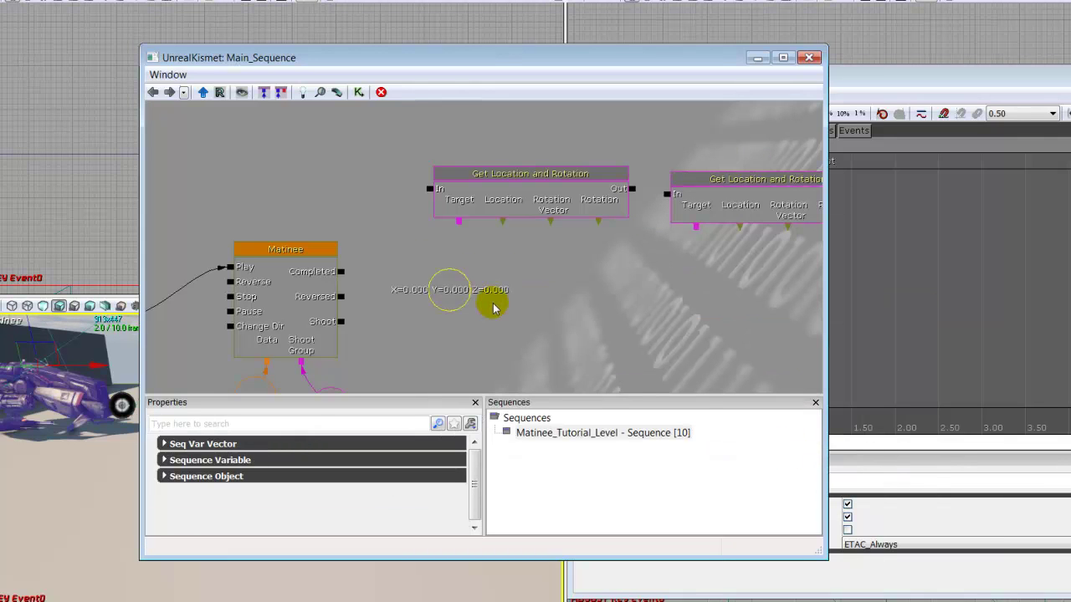
key("ctrl+w")
left_click_drag(504, 272, 784, 309, "ctrl")
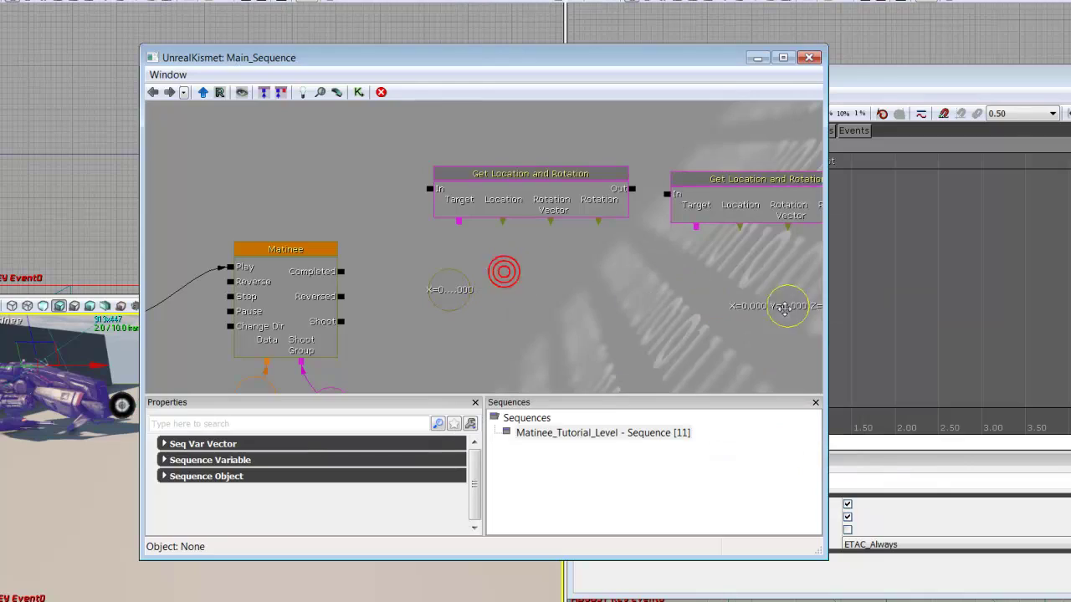
Select the TargetPoint in the level and add an object variable for it below the first Get Location and Rotation node
left_click_drag(574, 58, 812, 53)
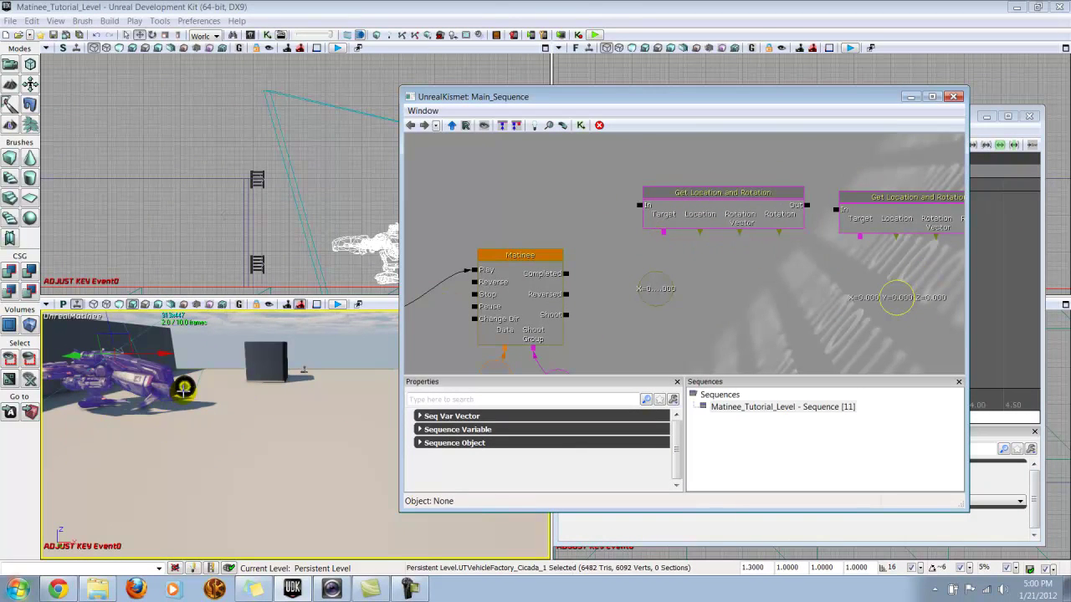
left_click(183, 388)
left_click(183, 385)
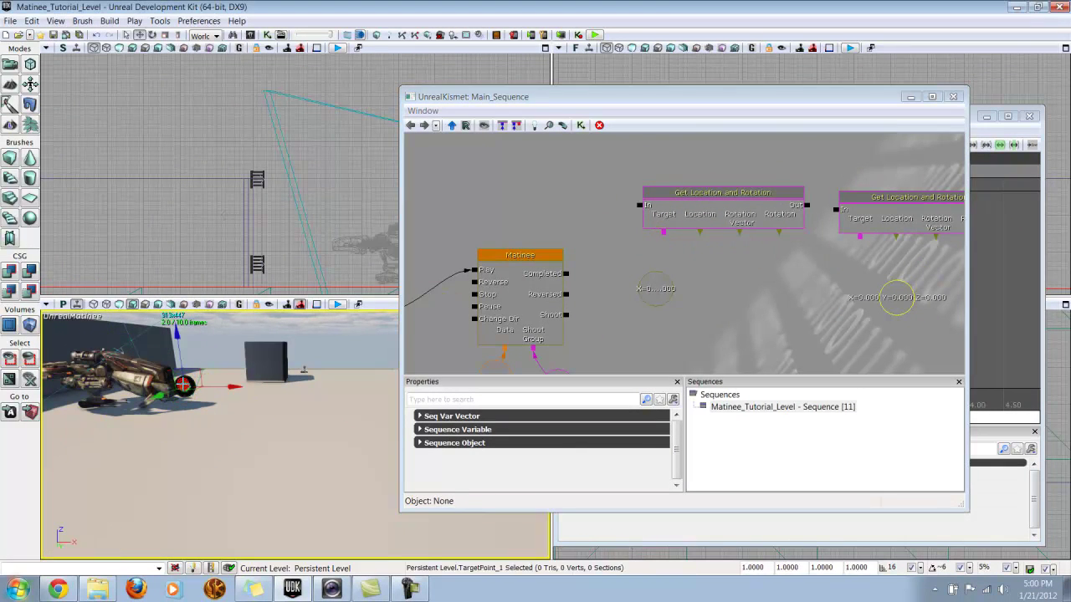
right_click(709, 281)
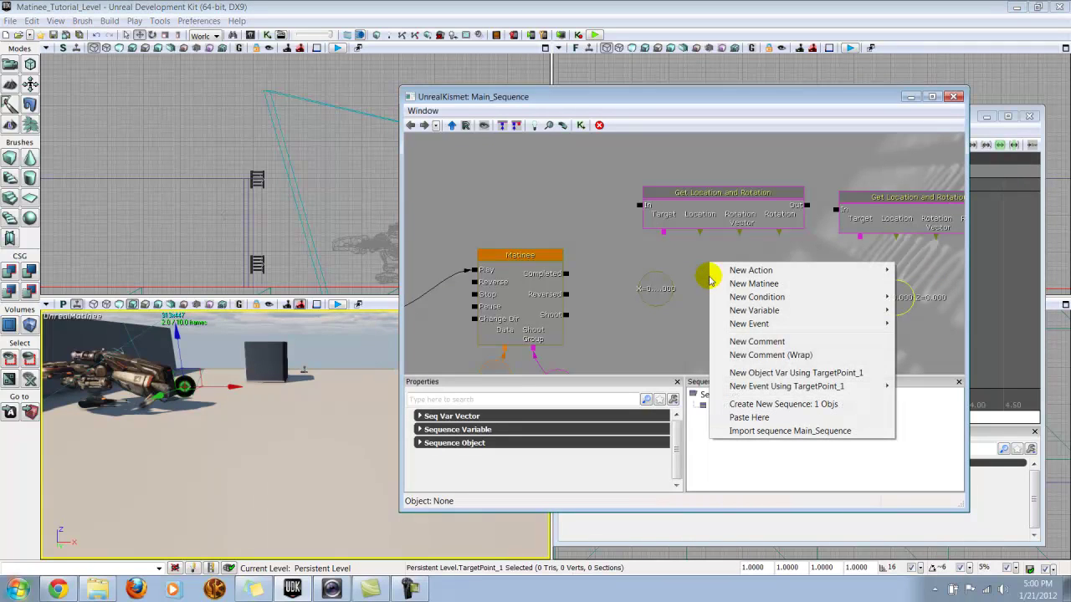
left_click(778, 373)
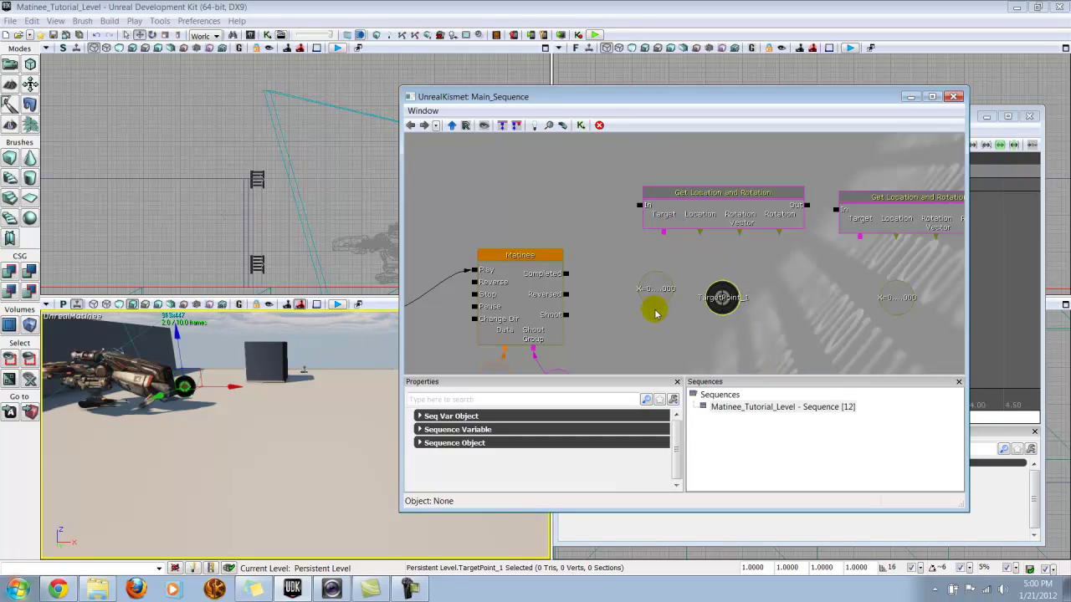
Select the Manta vehicle in the level and add an object variable for it beside the second Vector variable
mouse_move(336, 410)
left_mouse_down()
mouse_move(401, 410)
mouse_move(337, 409)
left_mouse_up()
left_click(289, 408)
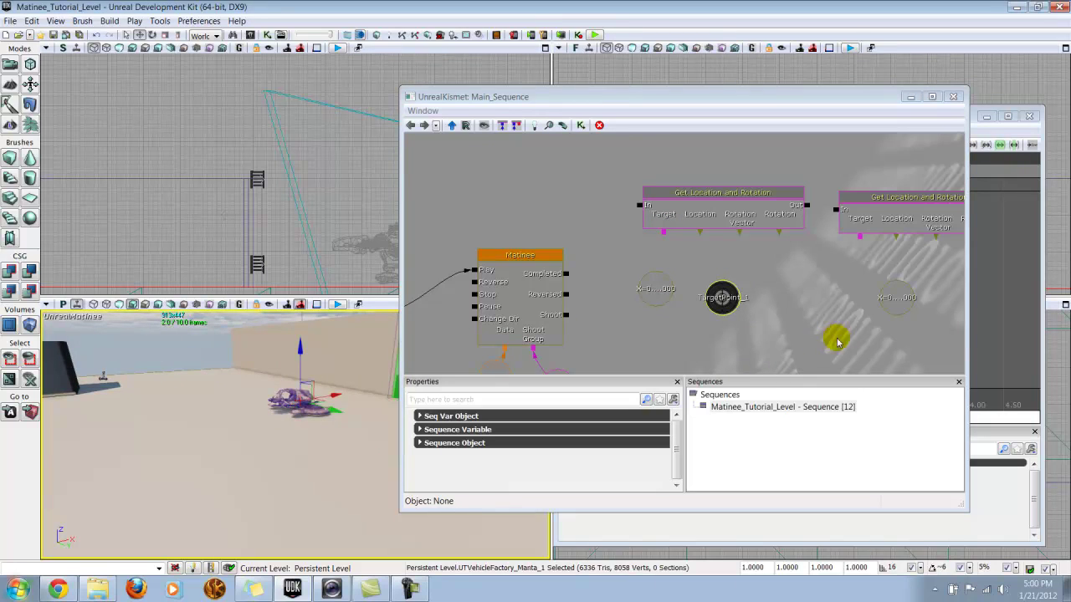
right_click(810, 287)
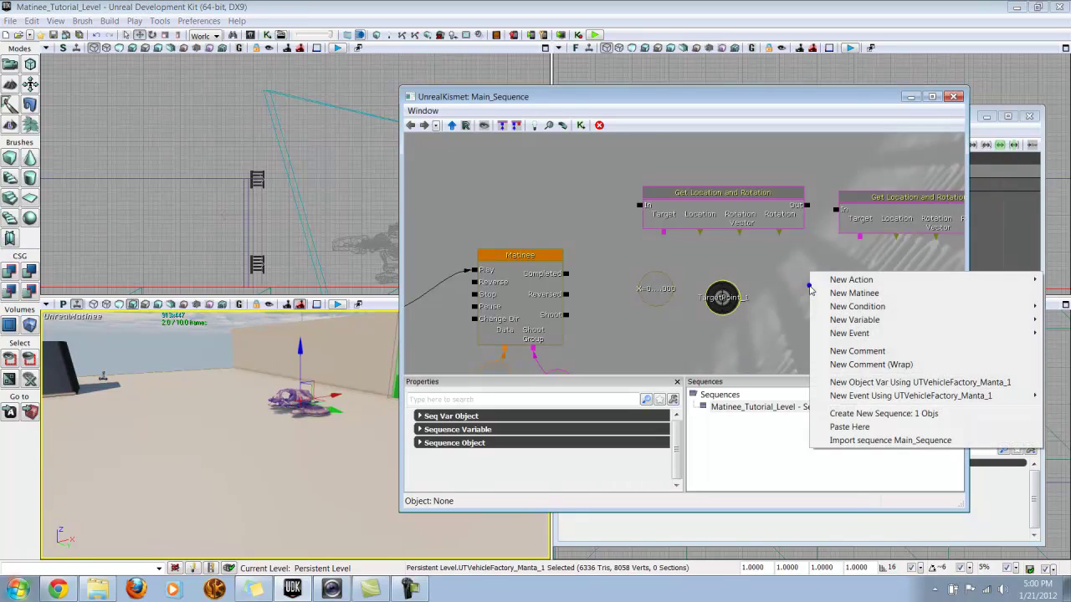
left_click(854, 383)
Reposition the first Vector, then link Target and Location on both Get Location and Rotation nodes: TargetPoint and first Vector, Manta and second Vector
left_click(654, 288)
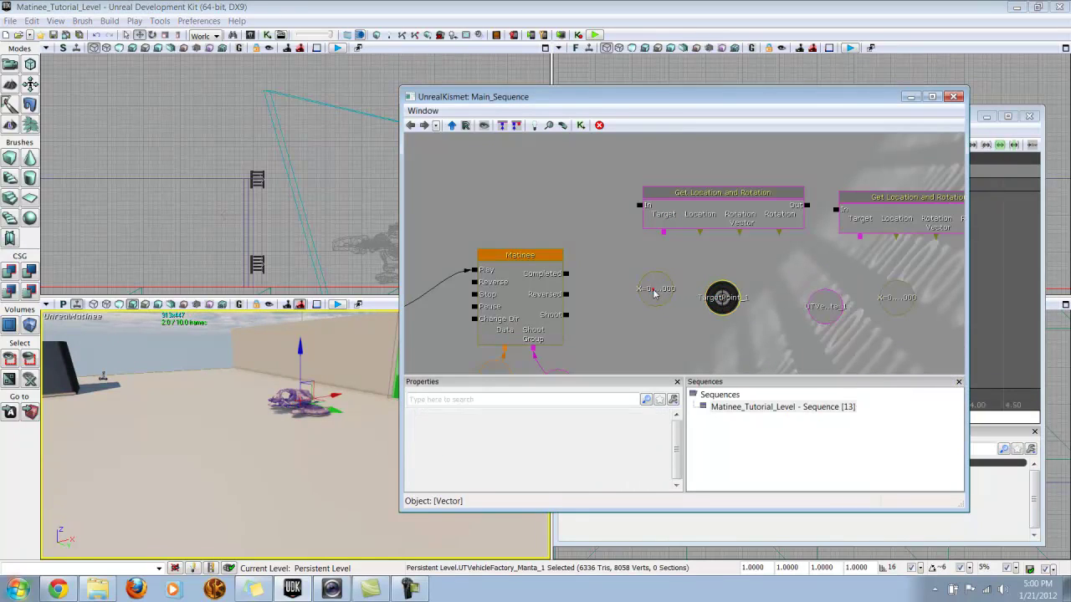
left_click_drag(654, 289, 883, 275, "ctrl")
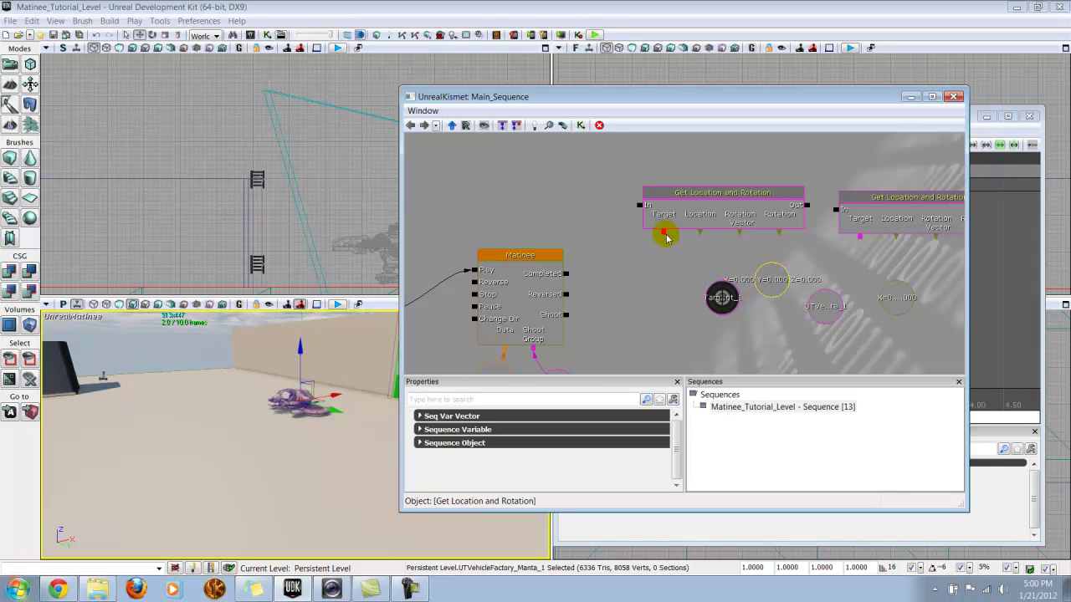
left_click_drag(664, 233, 714, 297)
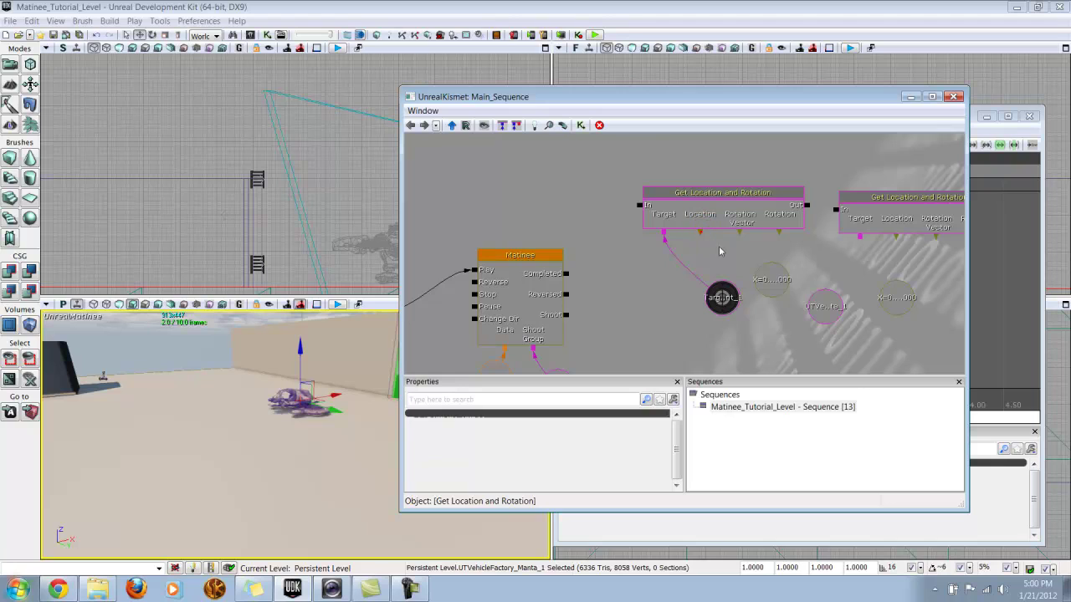
left_click_drag(860, 241, 824, 304)
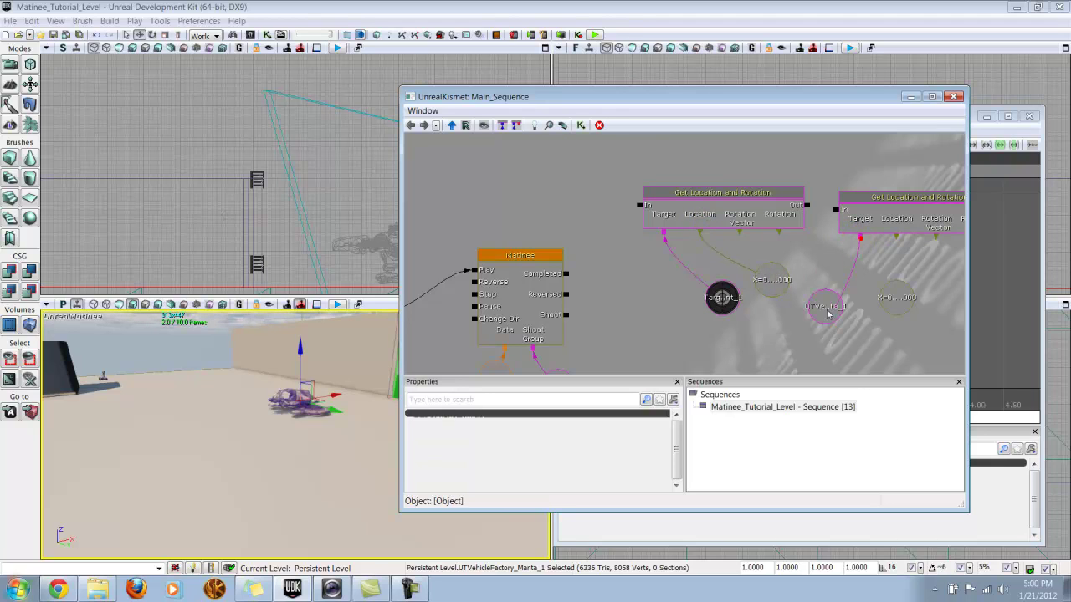
left_click_drag(895, 236, 893, 301)
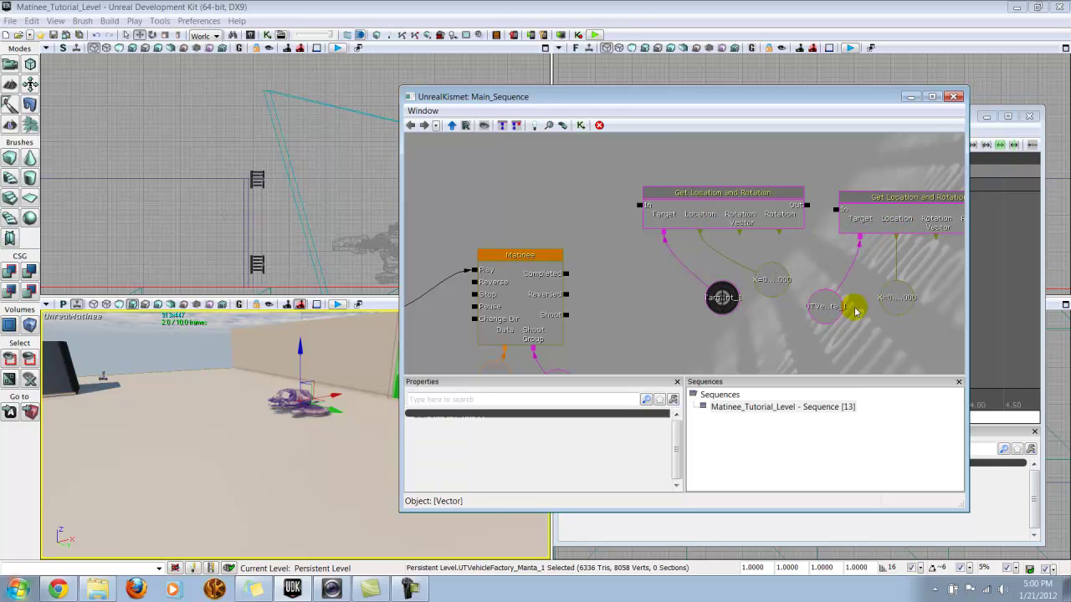
Add a Spawn Projectile action below the Get Location and Rotation nodes and set its projectile class to UTProj_LoadedRocket
left_click_drag(707, 323, 588, 239)
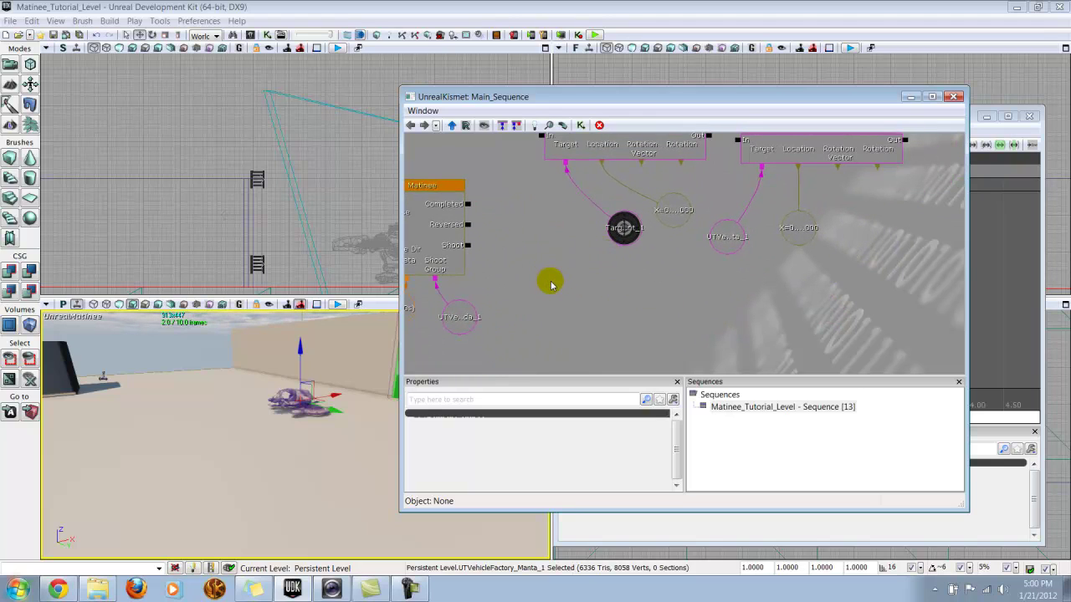
right_click(552, 285)
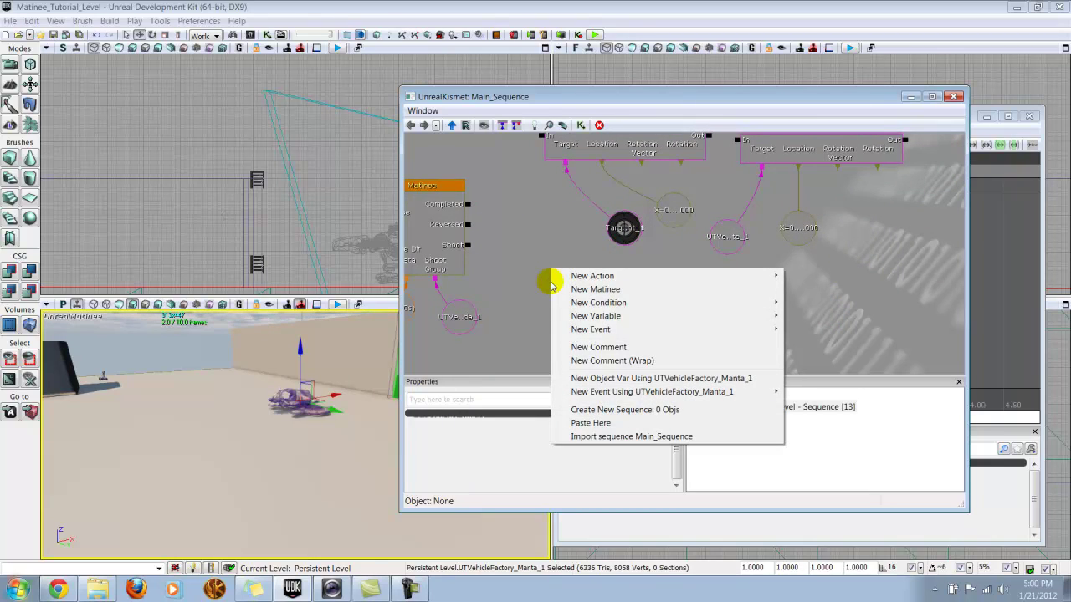
mouse_move(620, 319)
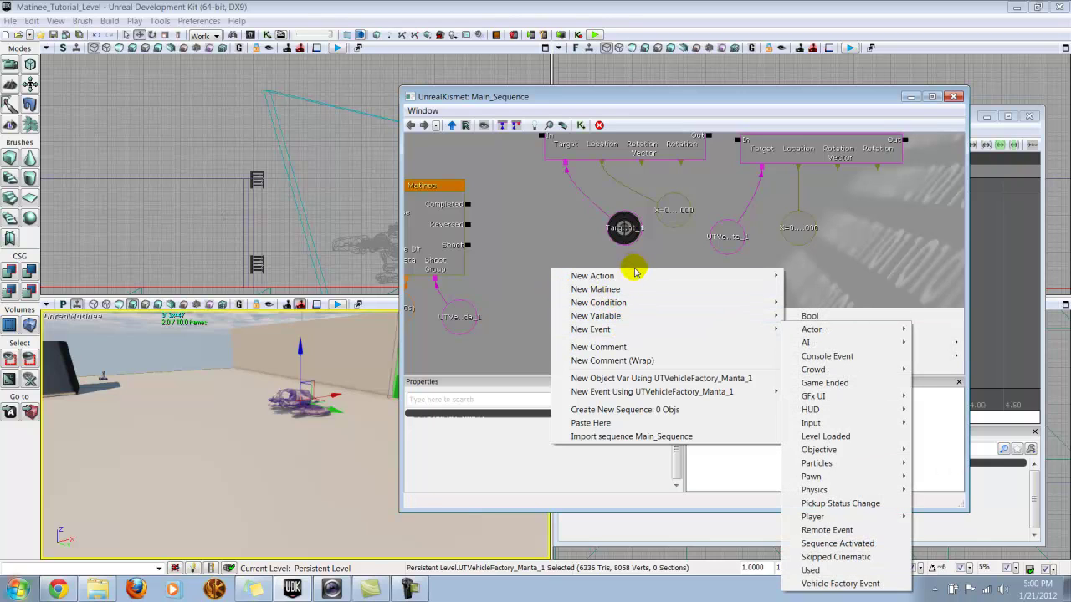
mouse_move(641, 275)
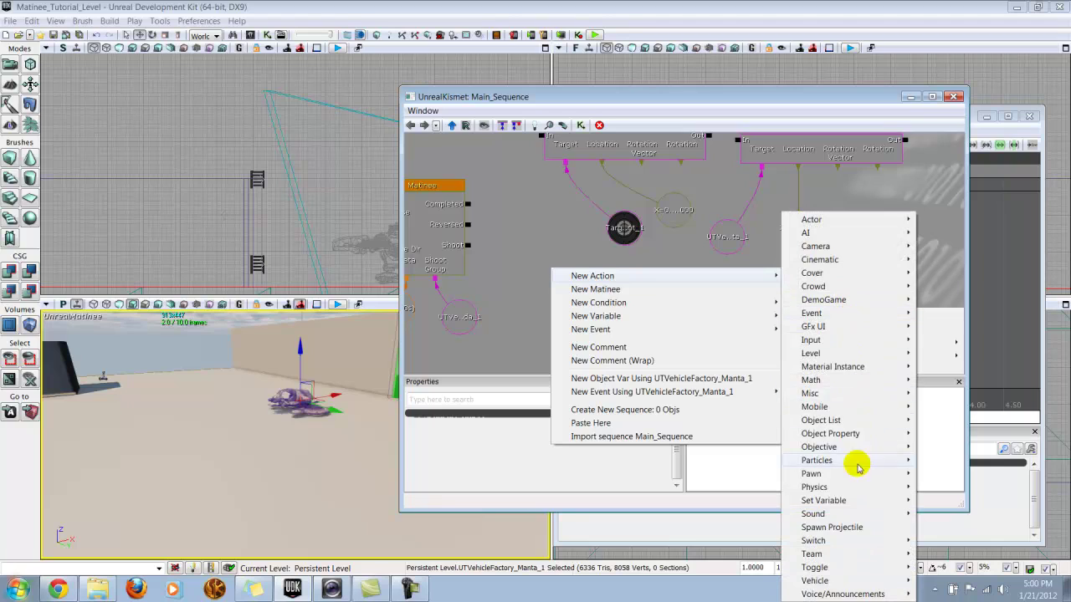
left_click(852, 527)
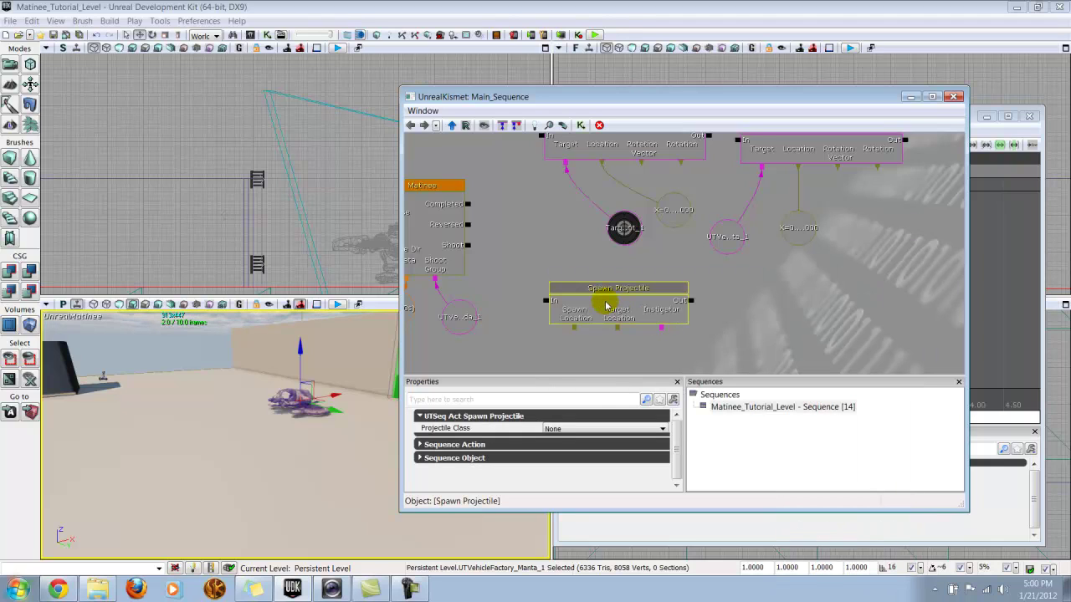
left_click(628, 428)
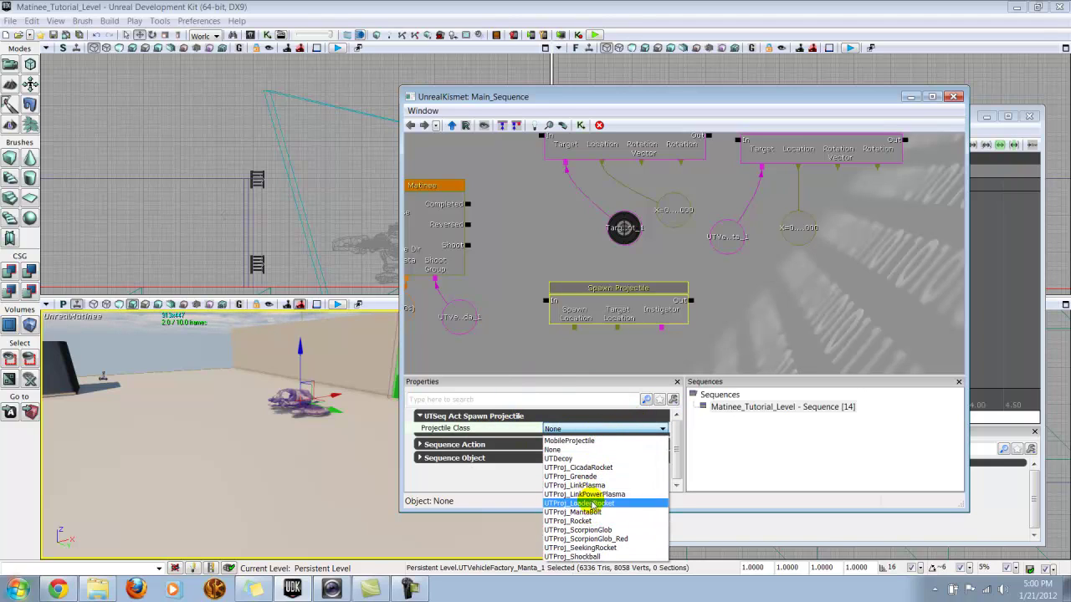
left_click(590, 504)
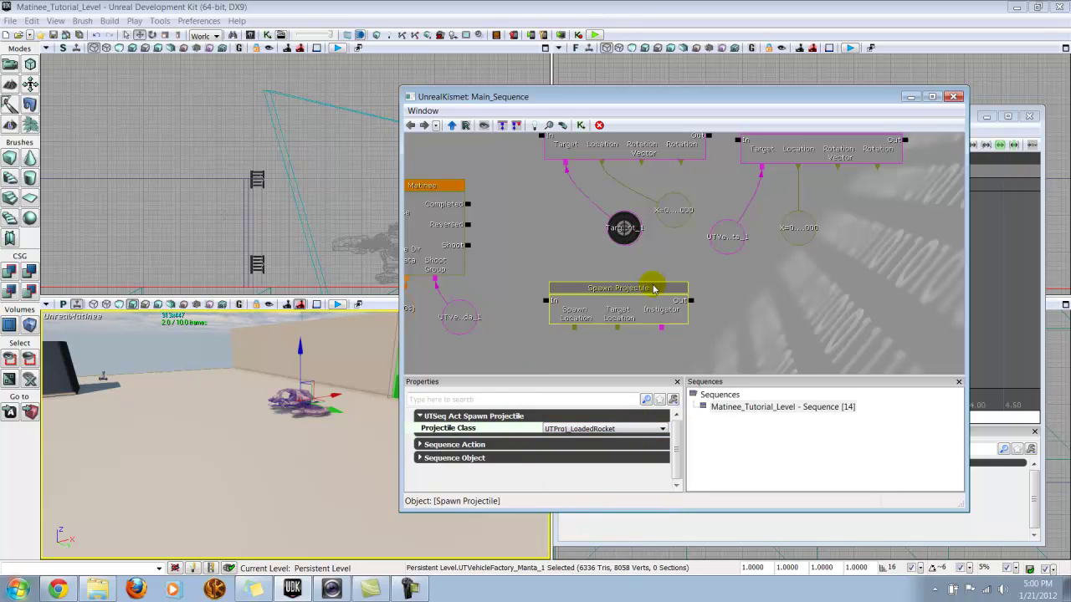
Link Spawn Projectile's Spawn Location to the TargetPoint's Vector and its Target Location to the Manta's Vector
left_click_drag(731, 301, 780, 286)
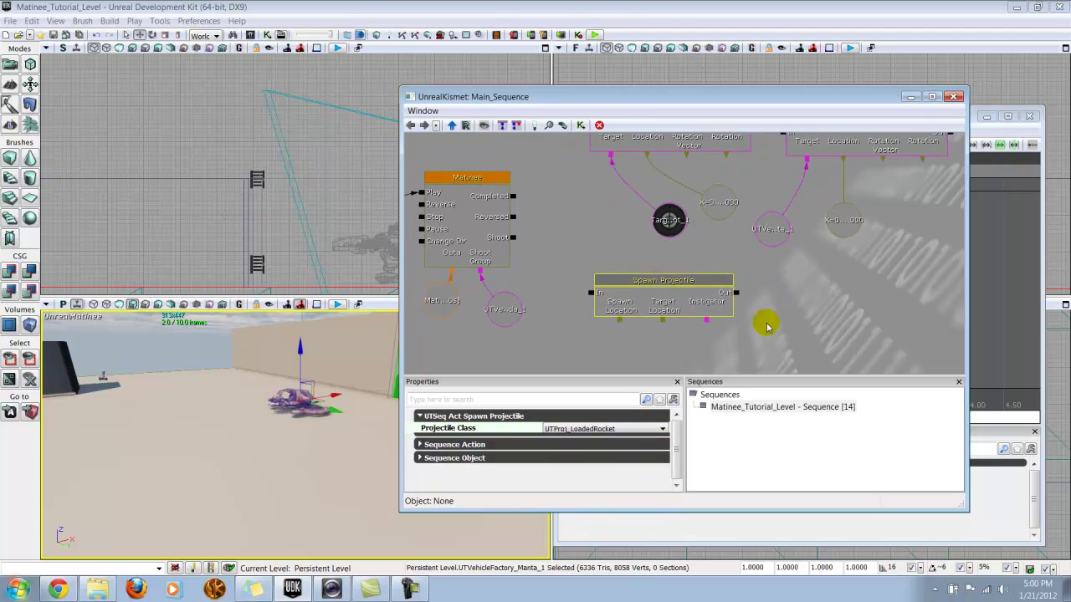
mouse_move(767, 326)
left_mouse_down()
mouse_move(705, 298)
mouse_move(757, 317)
left_mouse_up()
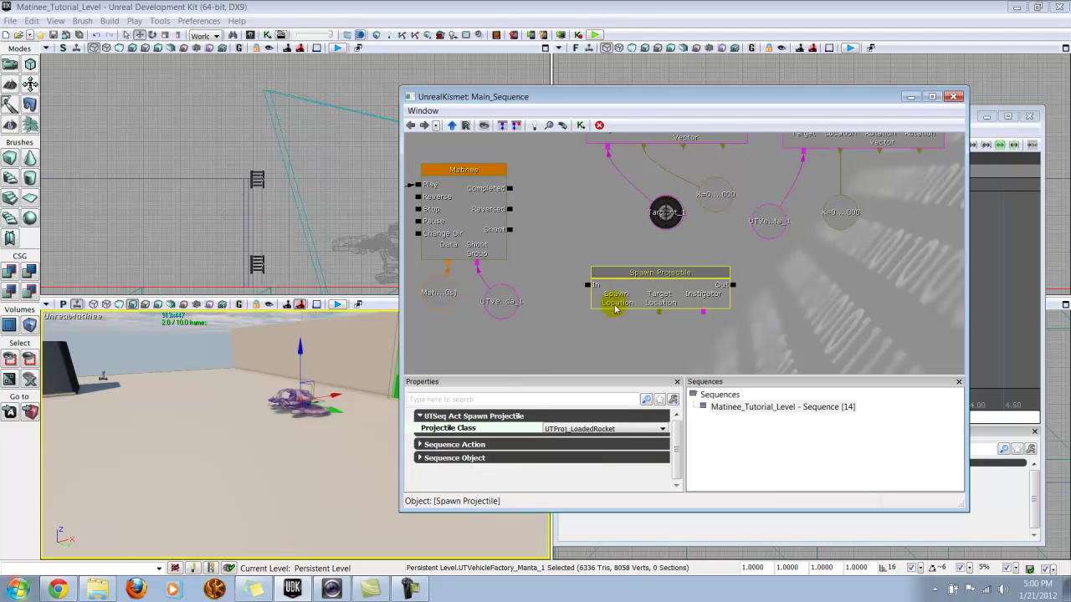
left_click_drag(616, 309, 714, 222)
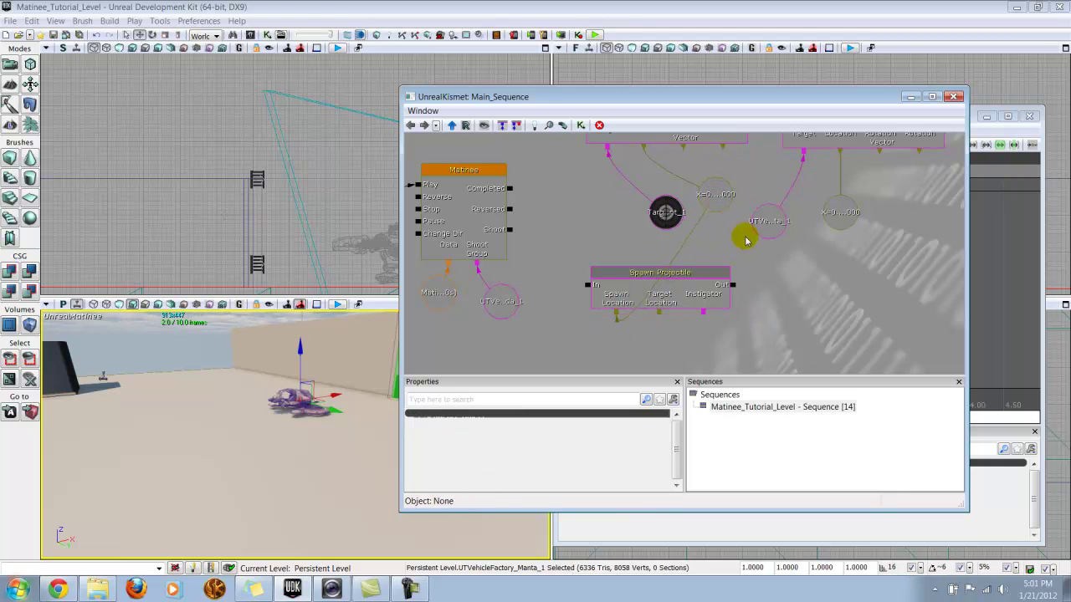
left_click_drag(791, 271, 756, 275)
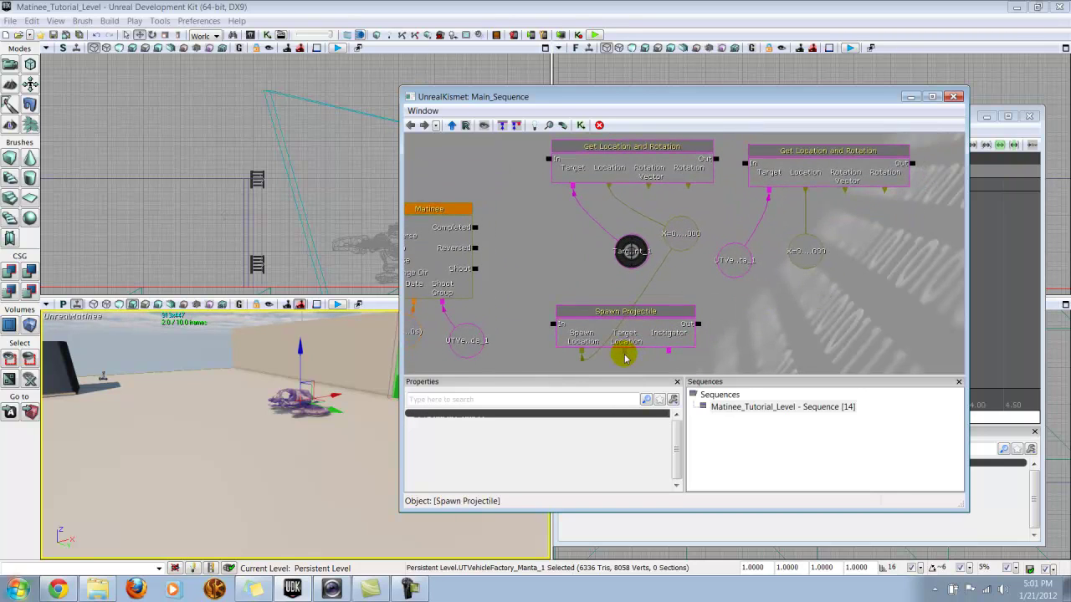
left_click_drag(753, 312, 795, 255)
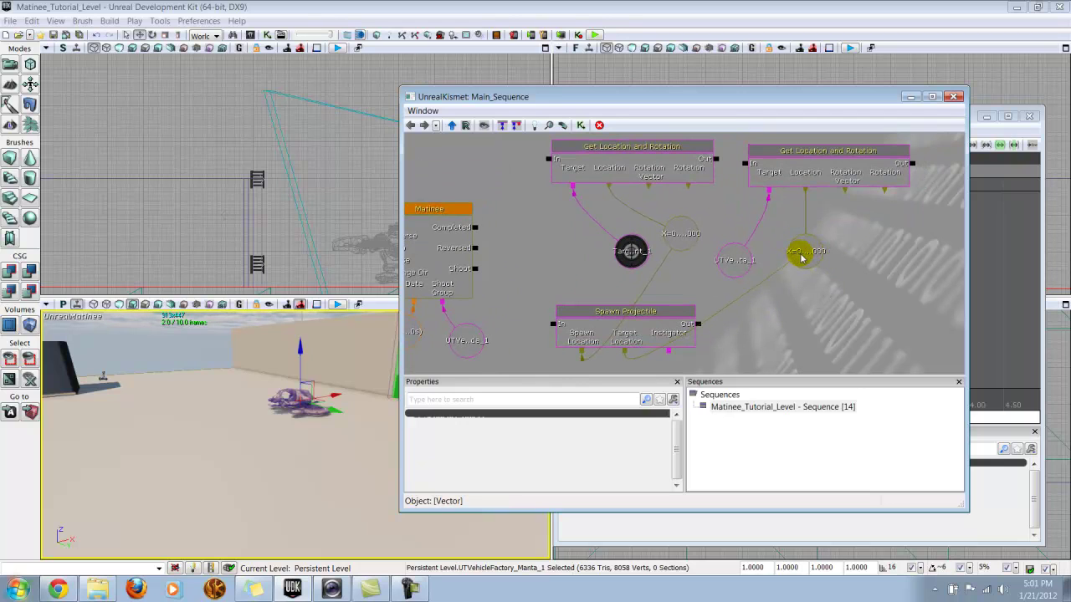
Add an empty Object variable below the Spawn Projectile node and link it to the node's Instigator
left_click_drag(772, 315, 769, 269)
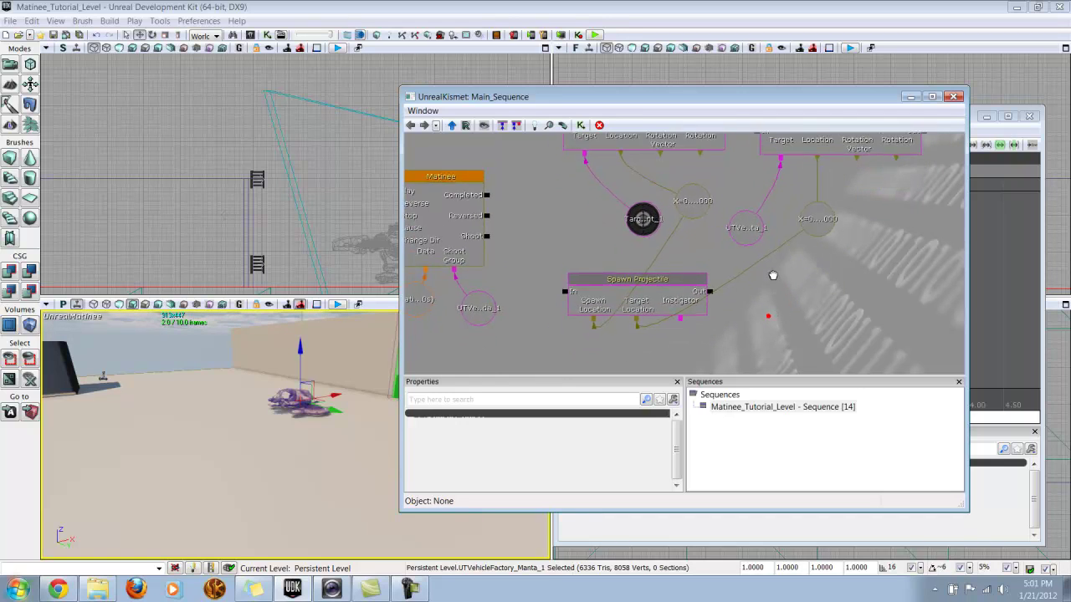
right_click(764, 314)
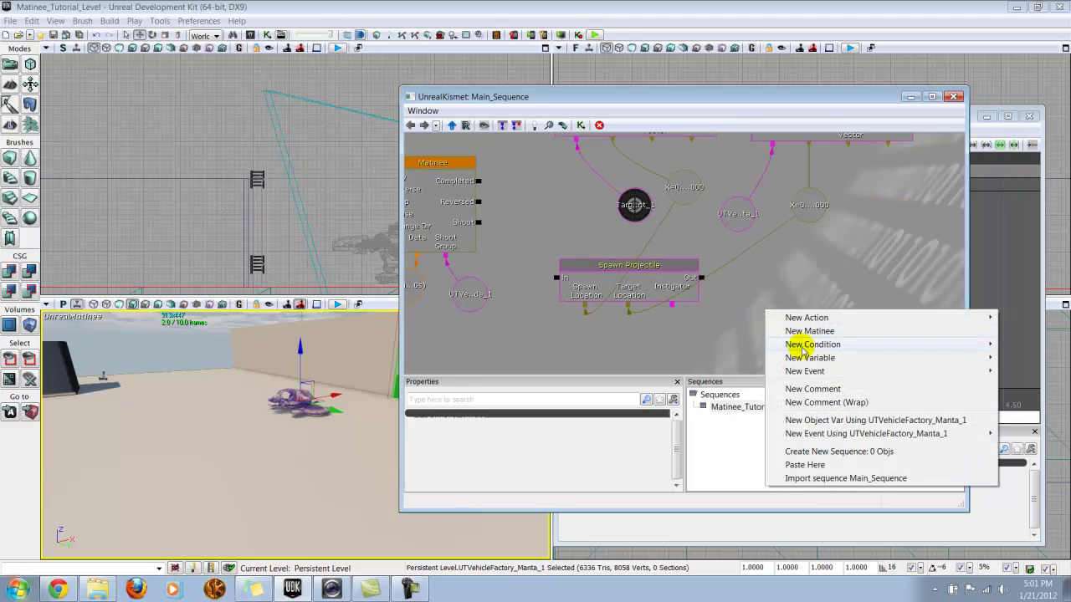
mouse_move(805, 357)
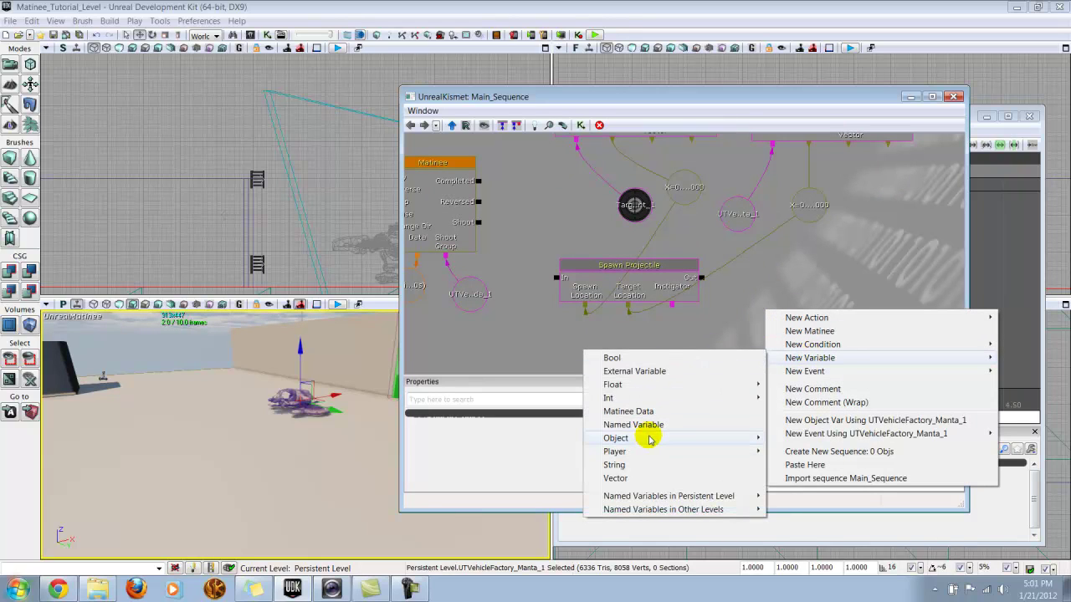
mouse_move(789, 439)
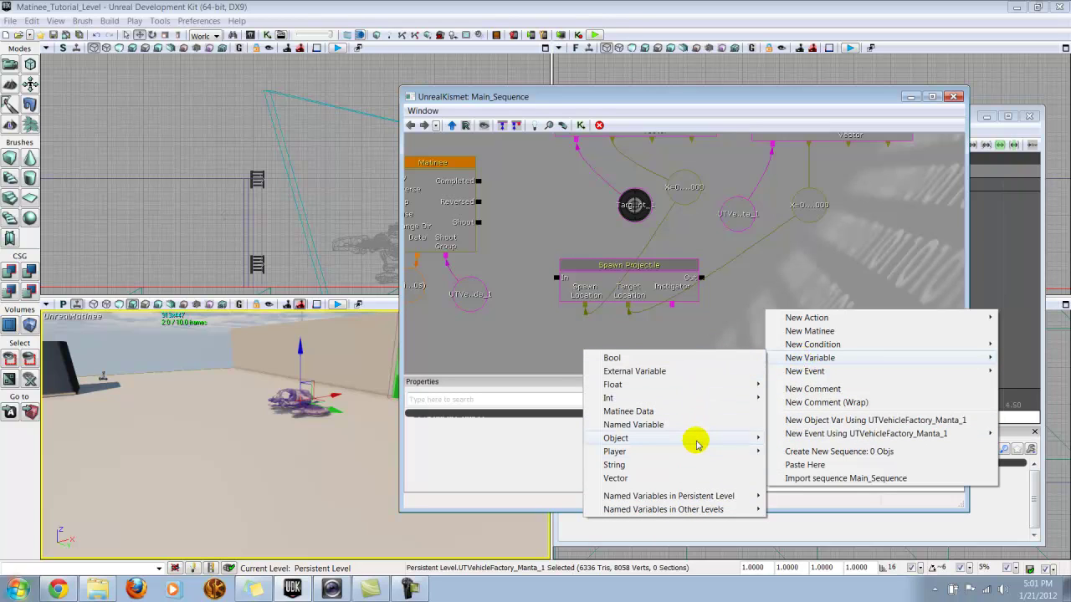
left_click(774, 440)
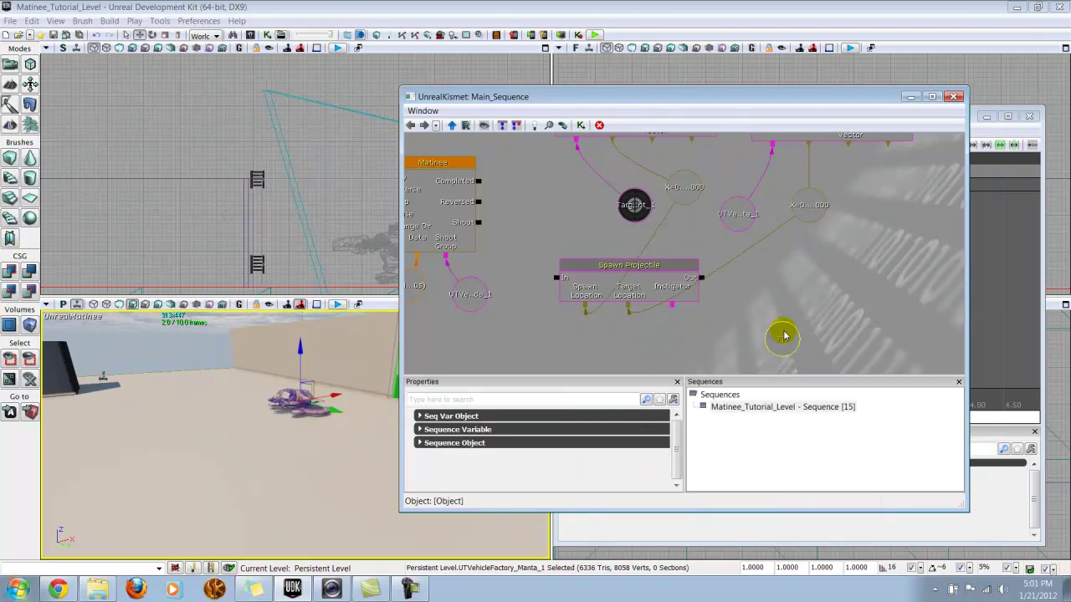
left_click_drag(676, 311, 776, 340)
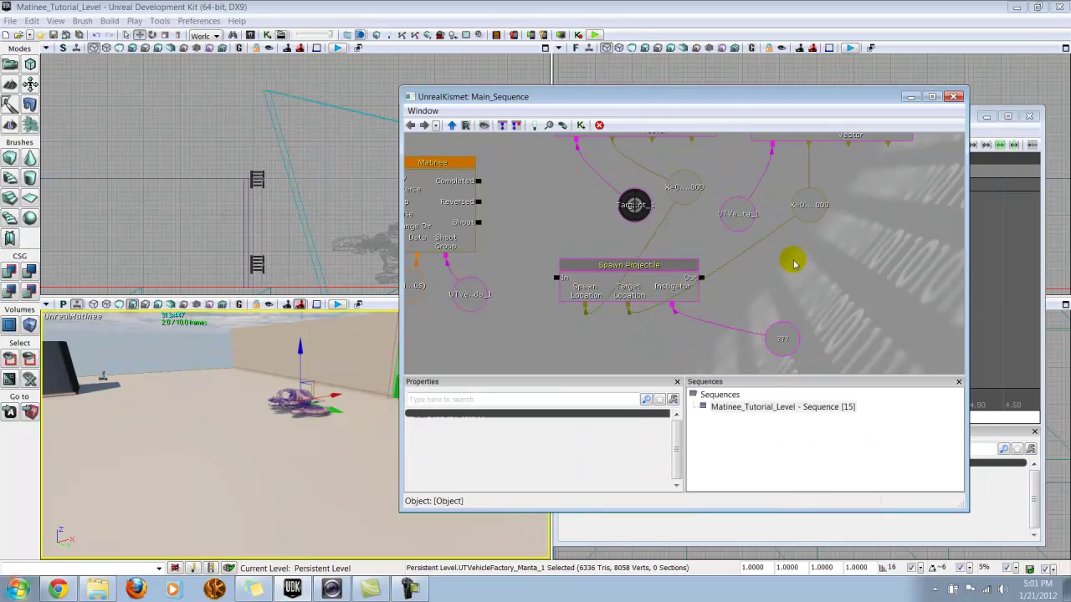
Chain Matinee's Shoot output through the first and second Get Location and Rotation nodes into Spawn Projectile's In
left_click_drag(787, 255, 791, 323)
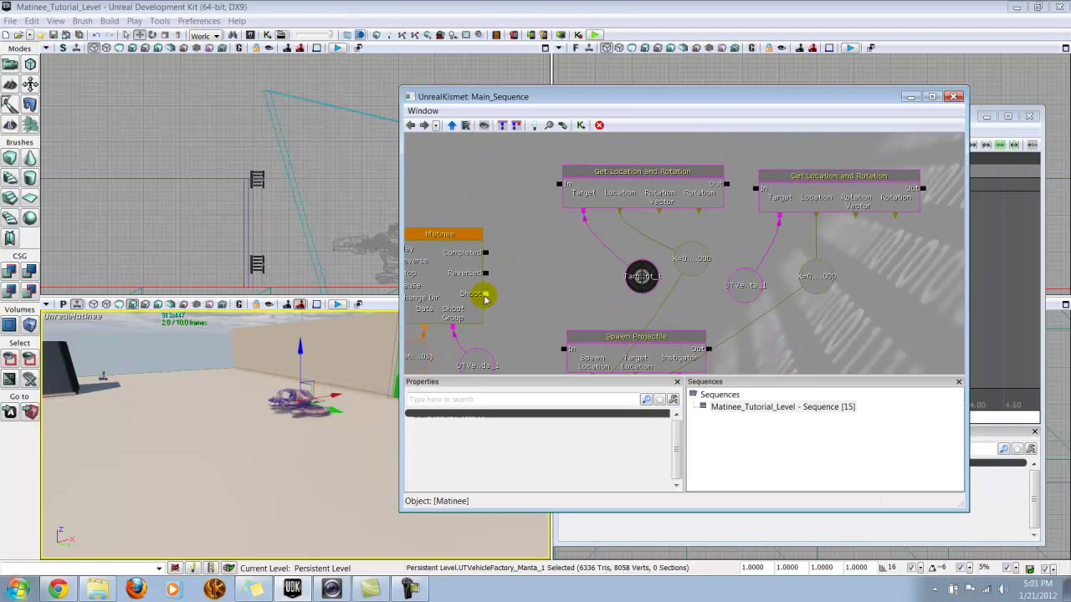
left_click_drag(485, 294, 557, 184)
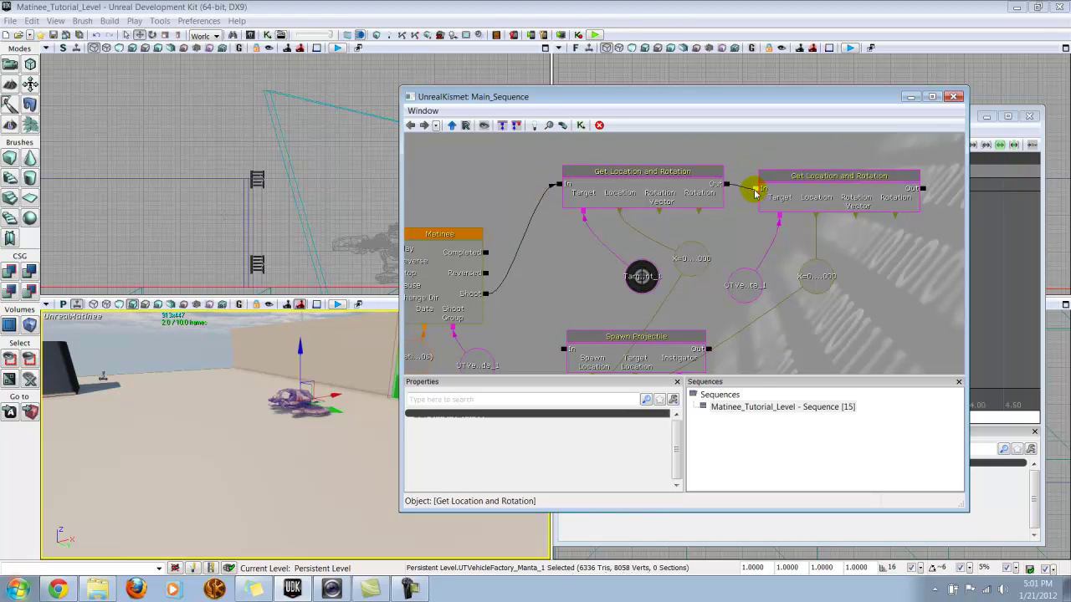
left_click_drag(922, 188, 560, 346)
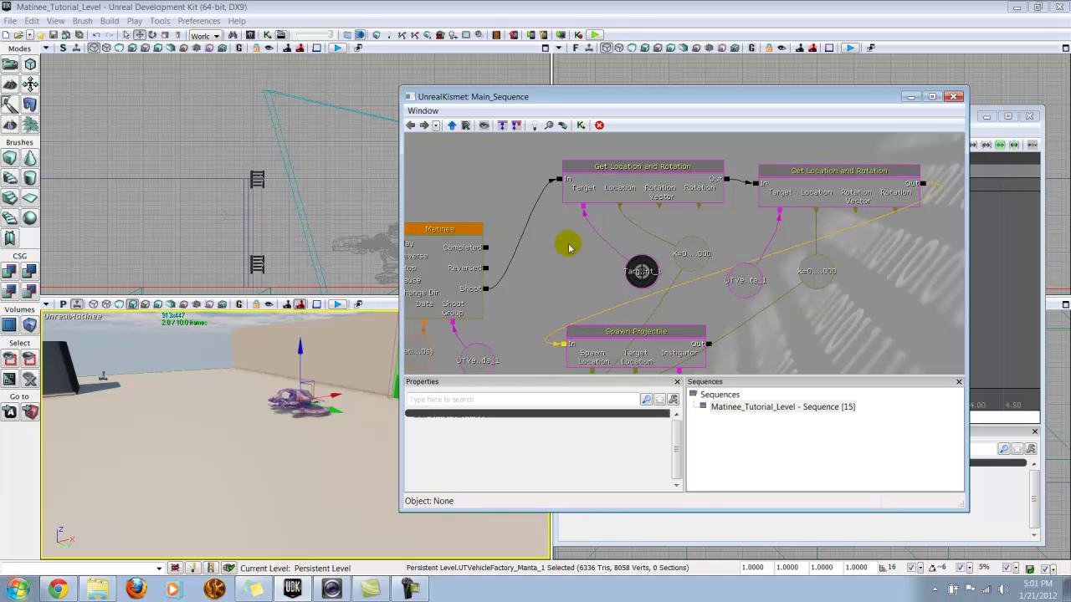
left_click_drag(550, 265, 675, 214)
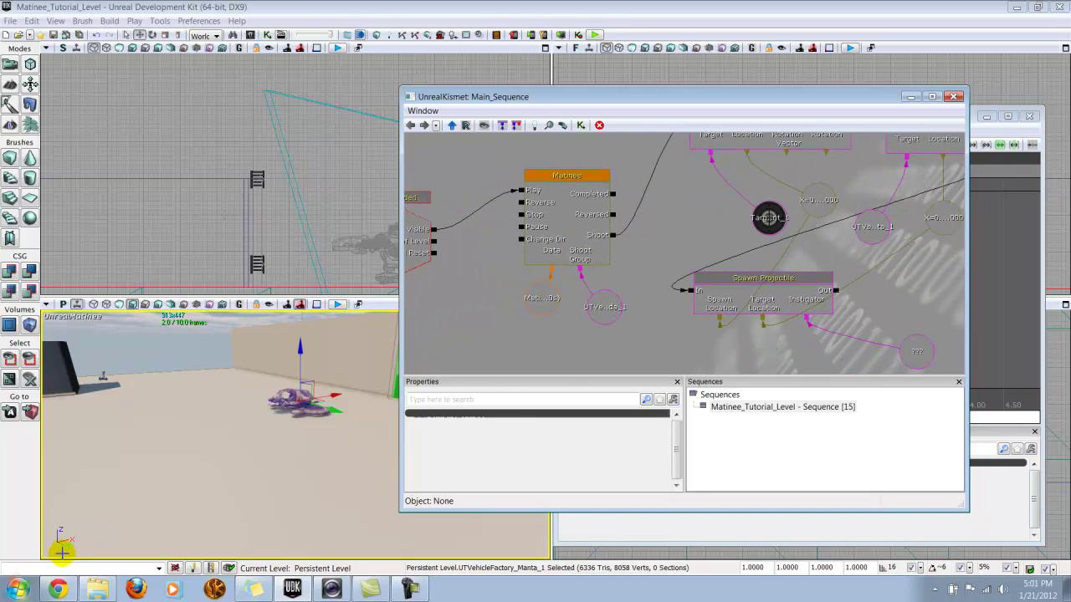
Play the level from the floor near the Cicada, allowing Matinee to close, and leave the preview
left_click(232, 533)
left_click_drag(232, 532, 138, 532)
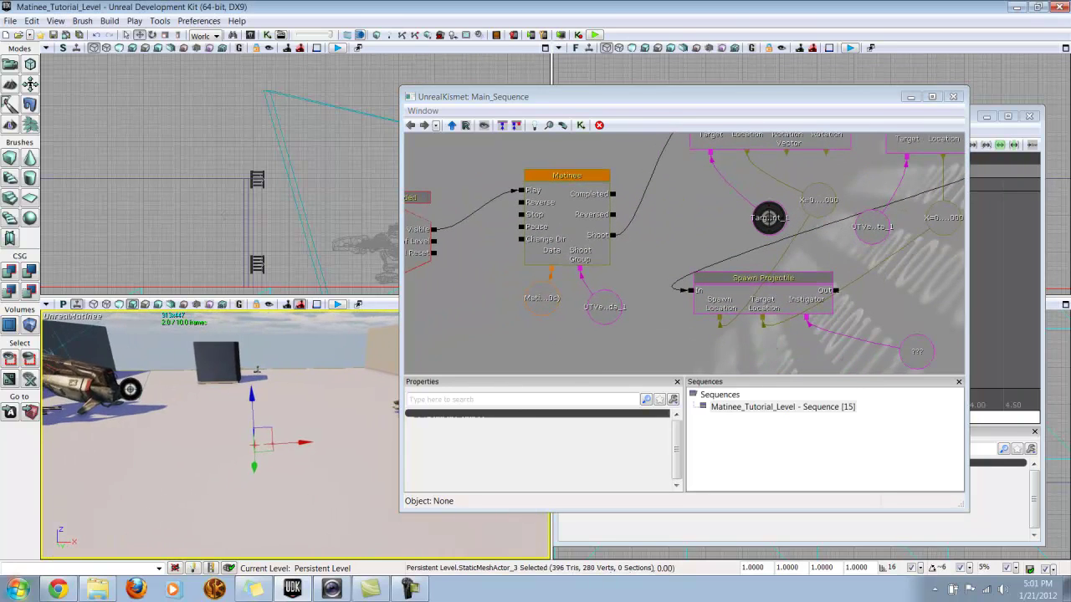
right_click(254, 507)
left_click(305, 486)
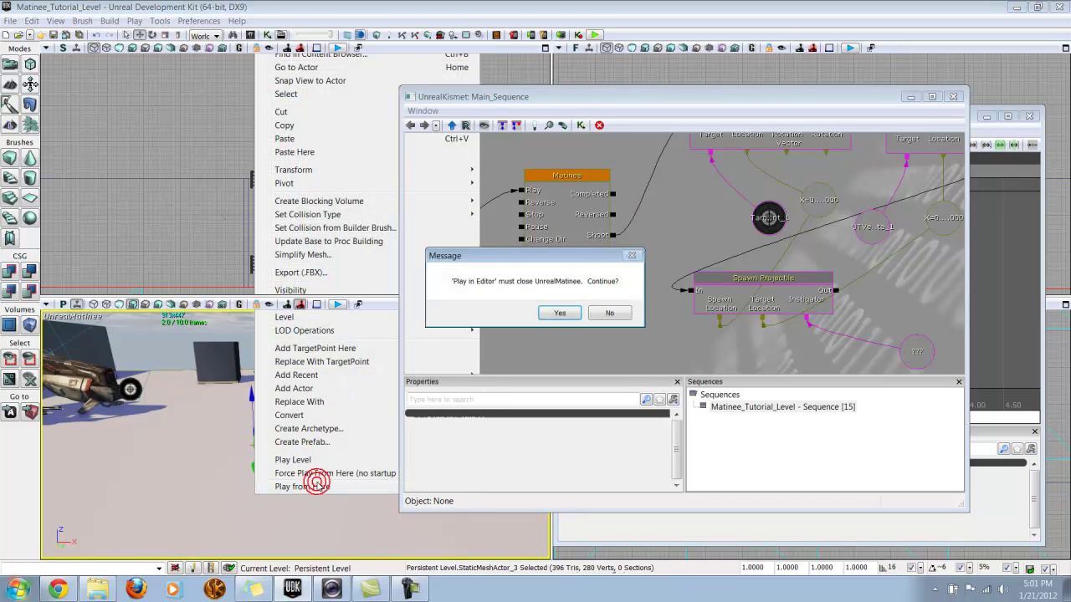
left_click(555, 310)
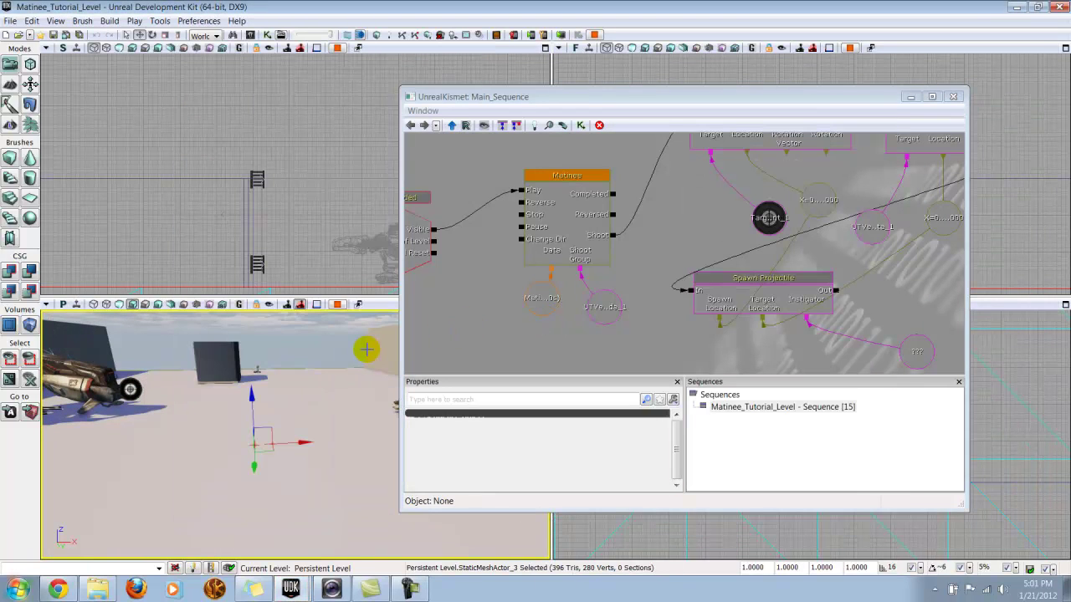
key("alt+Tab")
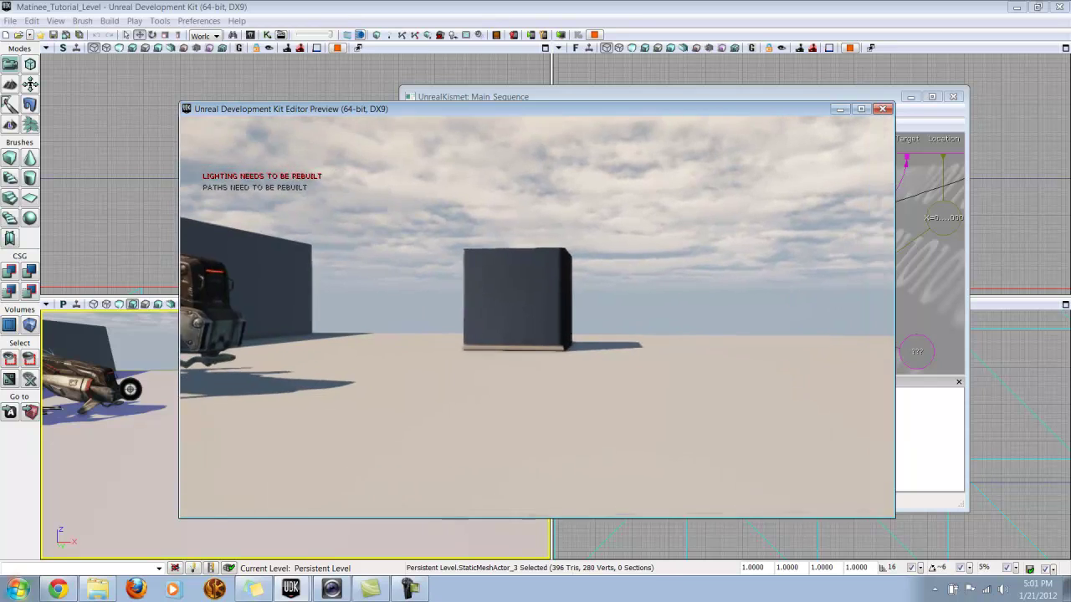
key("alt+Tab")
Replay the level from the same floor area, watch the shot at the Manta, and exit the preview
right_click(261, 483)
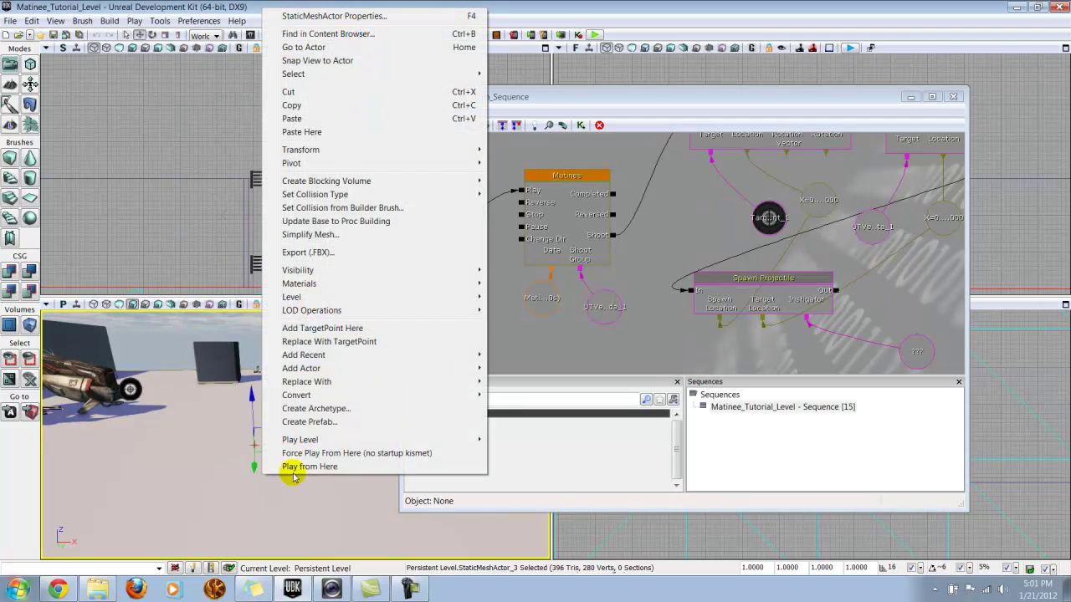
left_click(308, 466)
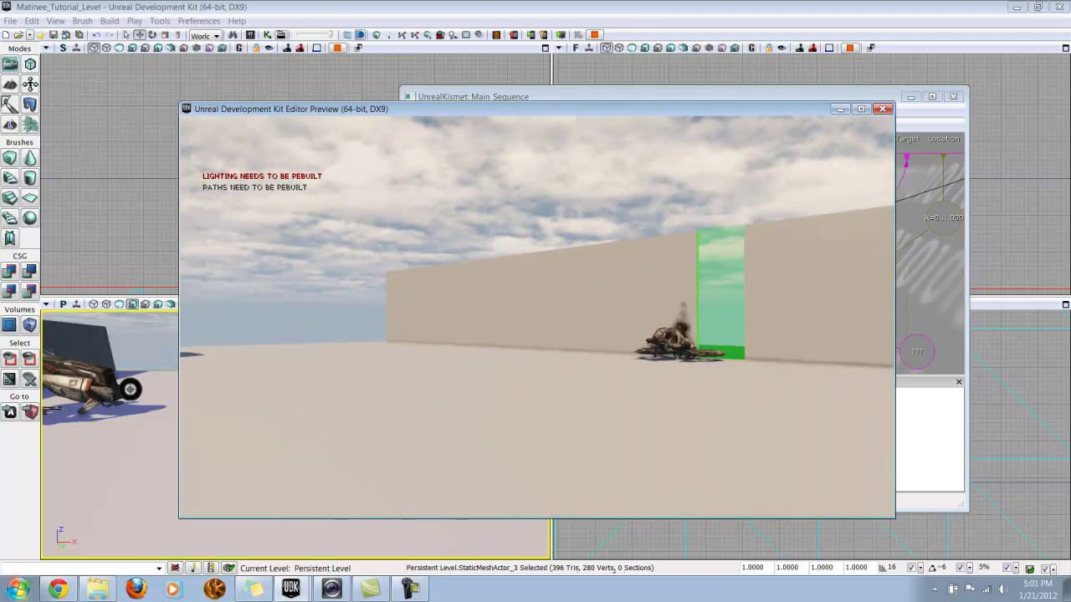
key("Escape")
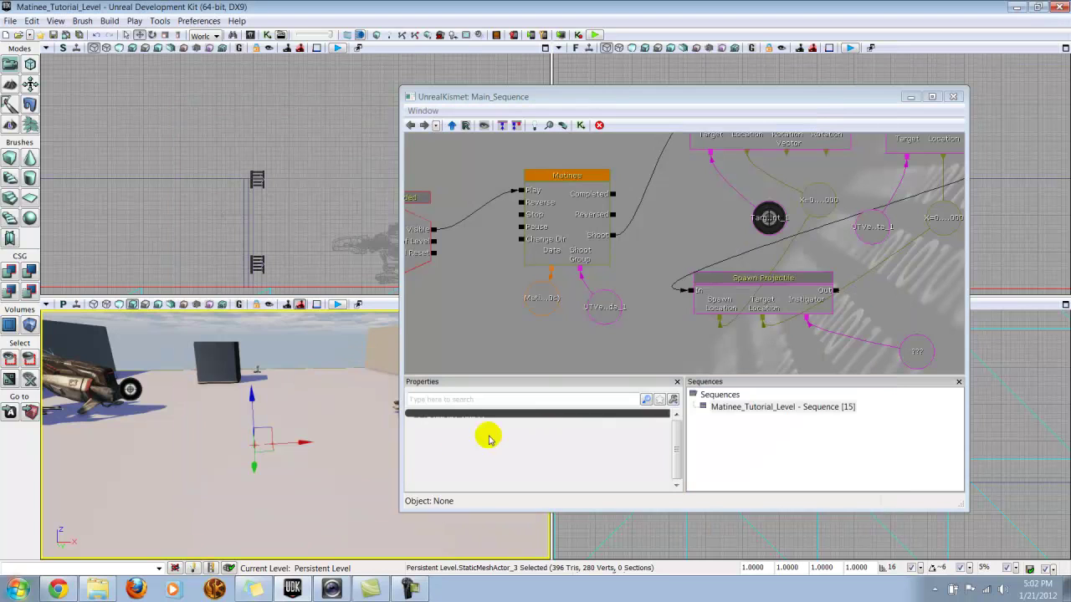
Select the Manta, then play the level from a floor spot facing the Cicada, check the shooting sequence and exit
left_click_drag(306, 382, 313, 385)
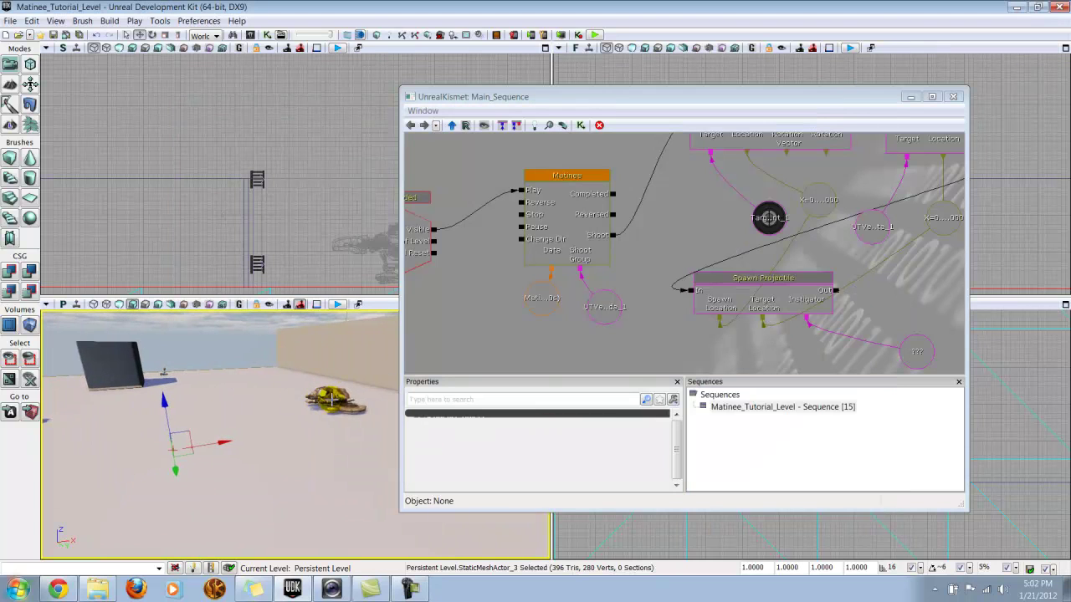
left_click(332, 399)
left_click_drag(374, 413, 304, 414)
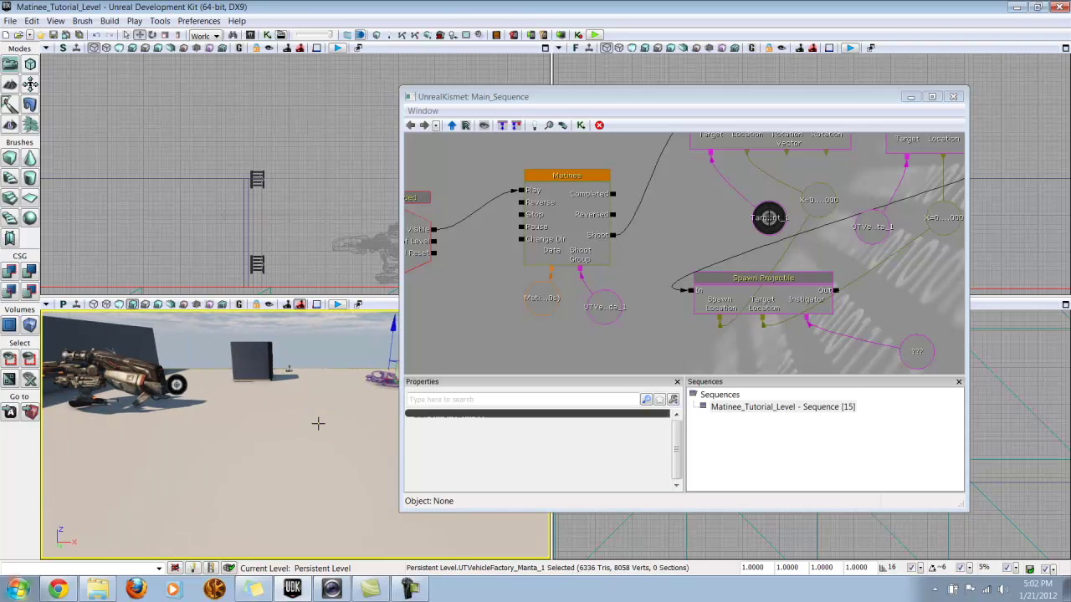
right_click(319, 423)
left_click(381, 567)
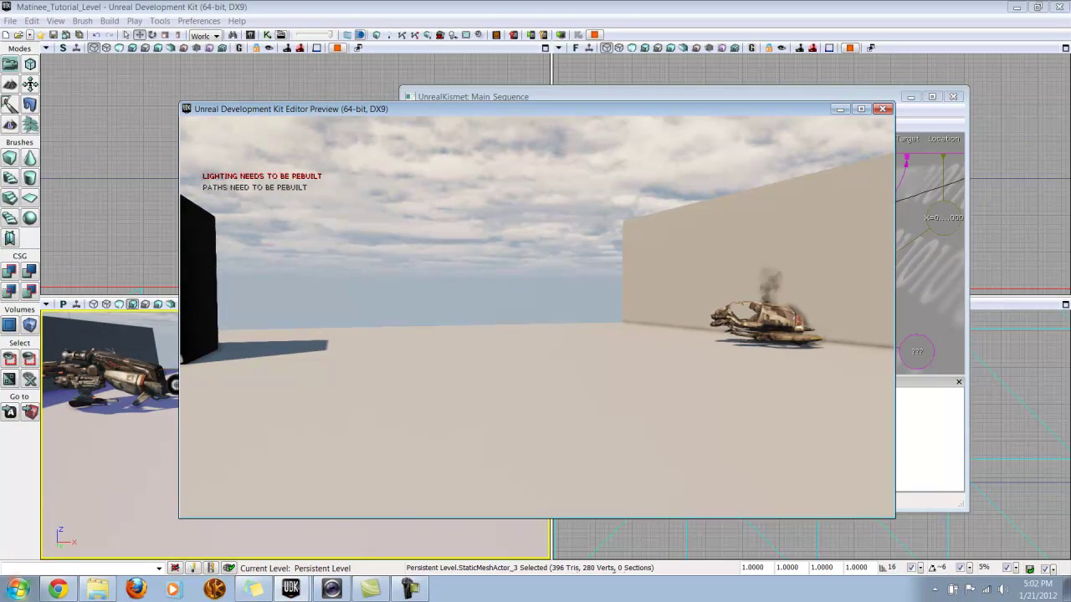
key("Escape")
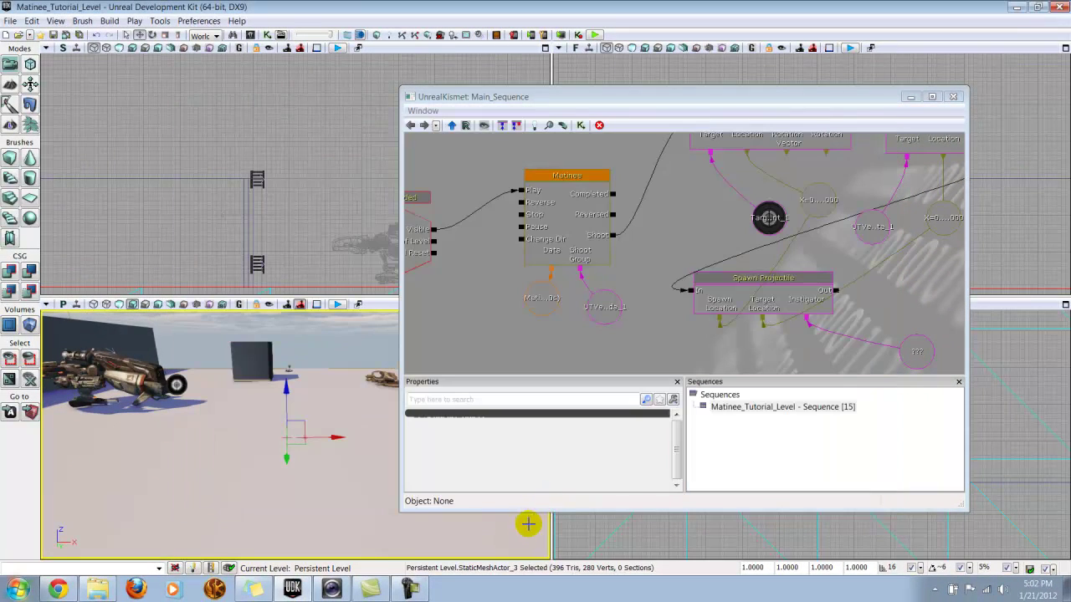
left_click(413, 592)
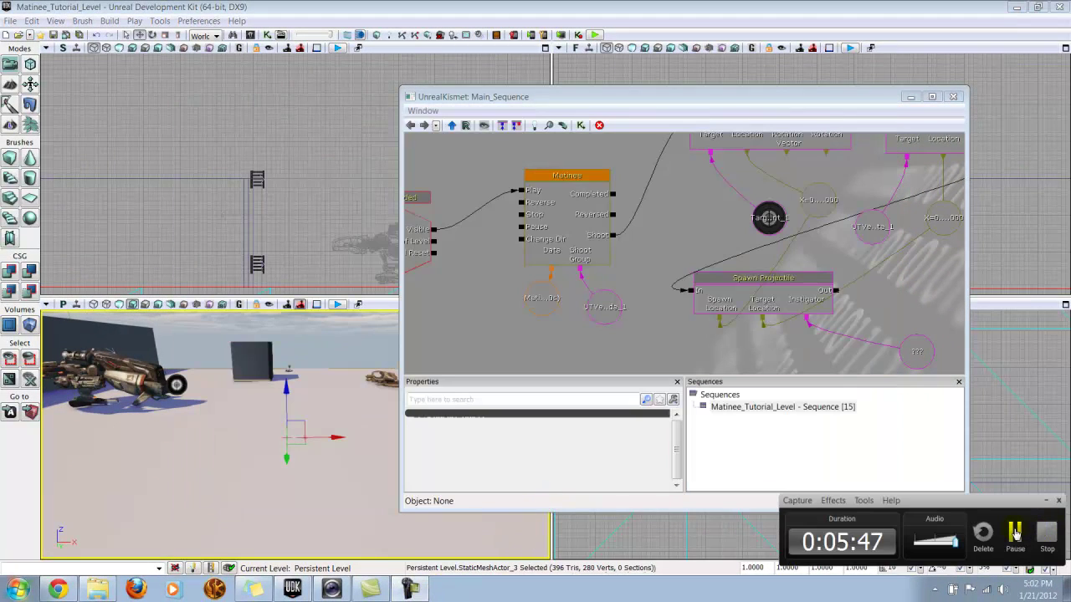